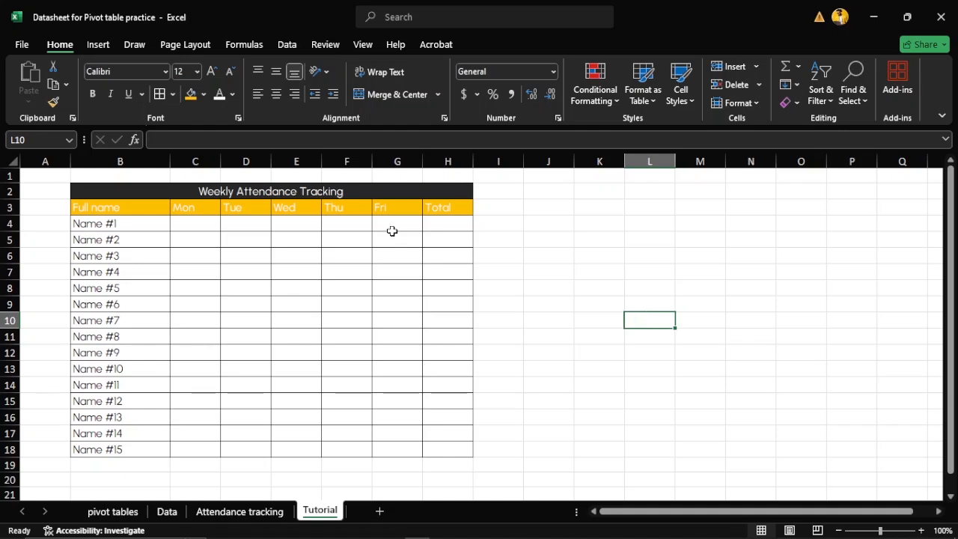
# Step: Enter "present" under Mon and "absent" under Tue for Name #1
pyautogui.click(204, 224)
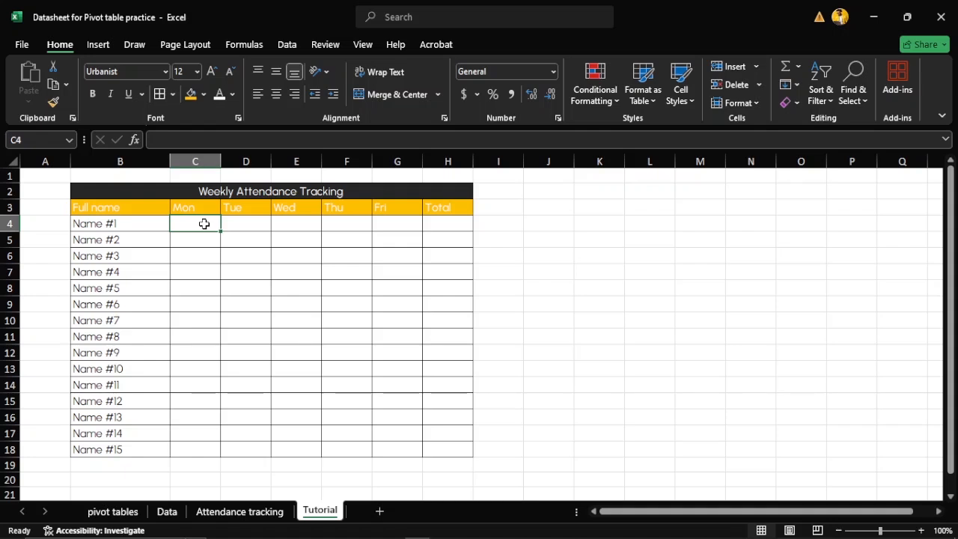
pyautogui.write('present')
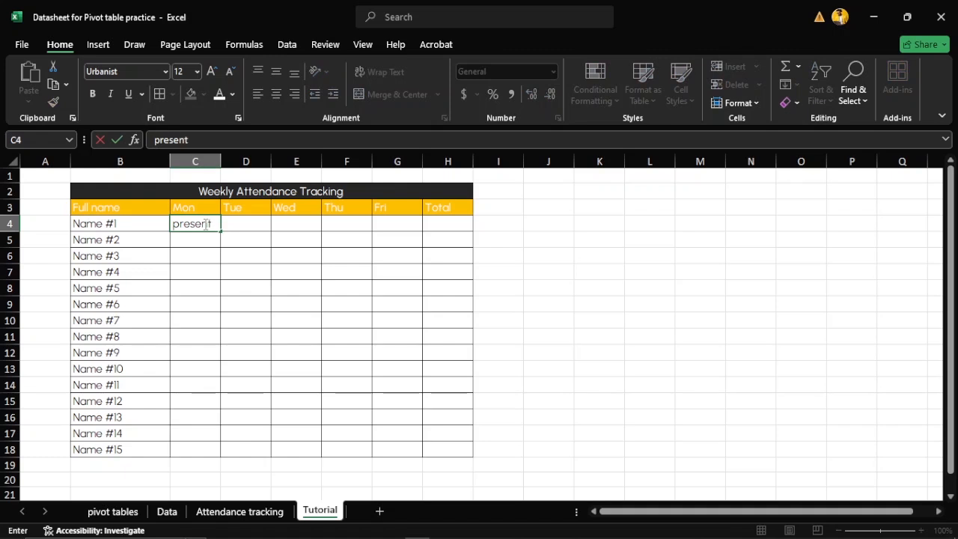
pyautogui.press('Tab')
pyautogui.write('a')
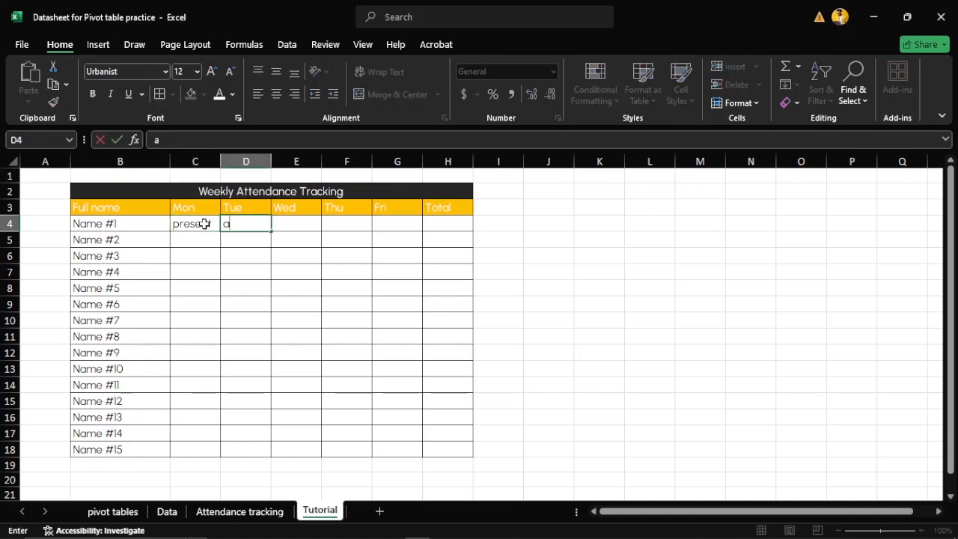
pyautogui.write('bsent')
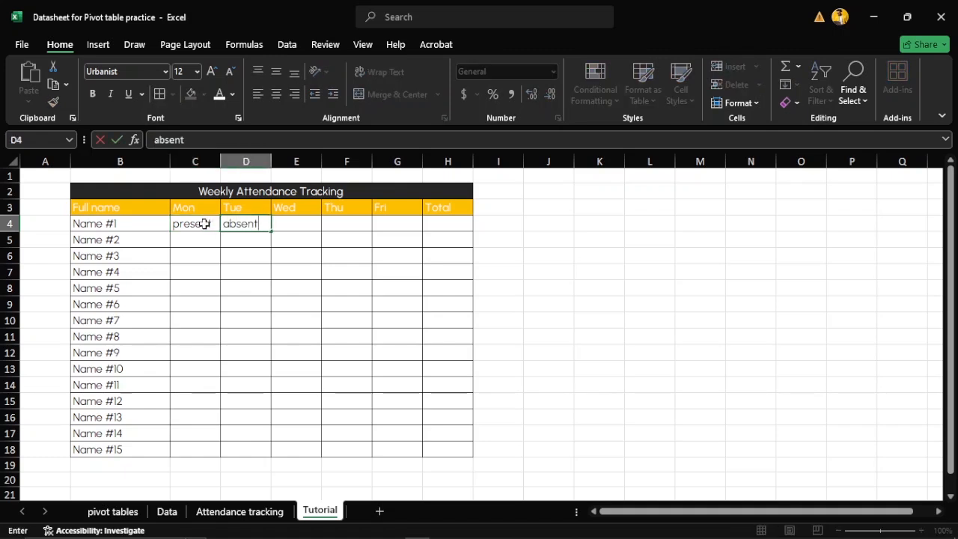
# Step: Try a value of 3 in the Total cell for Name #1, and remove it again
pyautogui.click(439, 223)
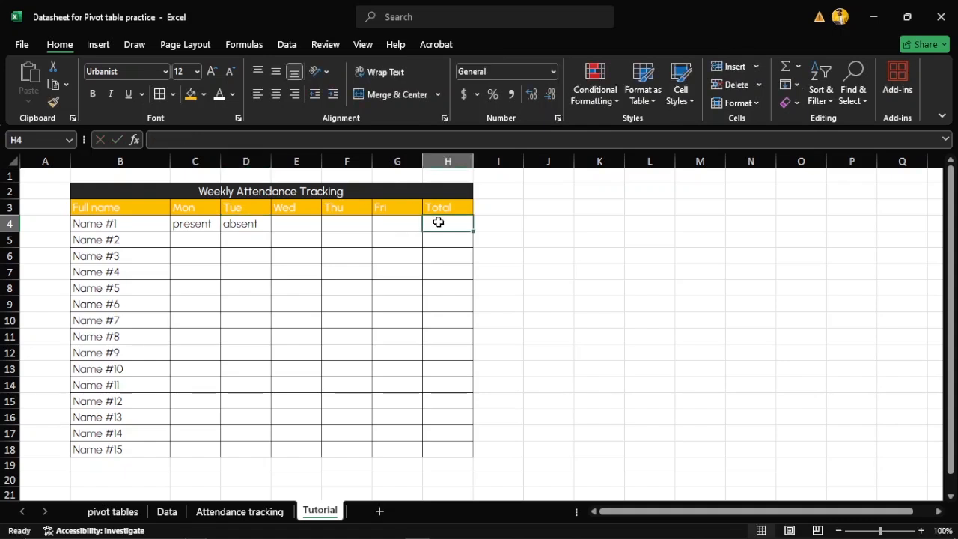
pyautogui.write('3')
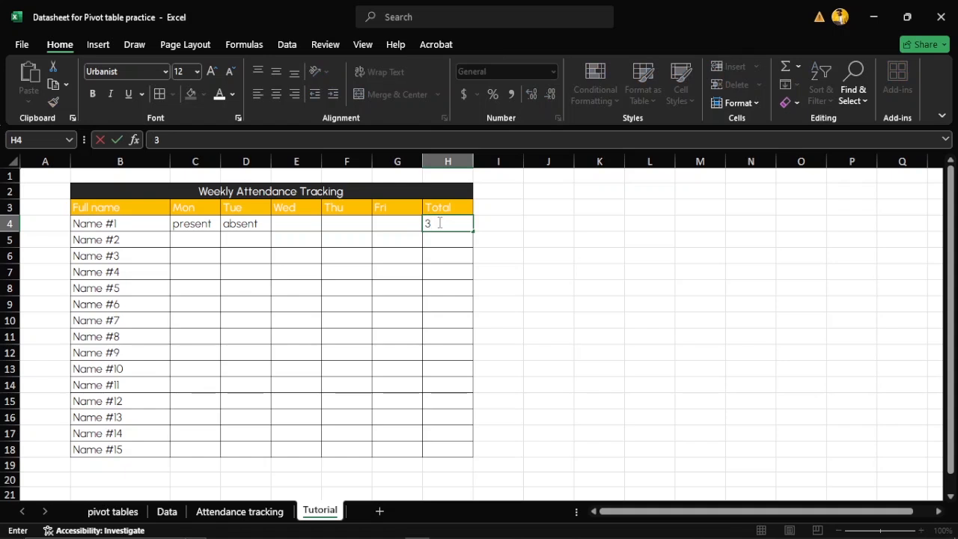
pyautogui.press('BackSpace')
# Step: Clear the Mon and Tue attendance entries for Name #1
pyautogui.click(196, 223)
pyautogui.moveTo(222, 225); pyautogui.dragTo(235, 222)
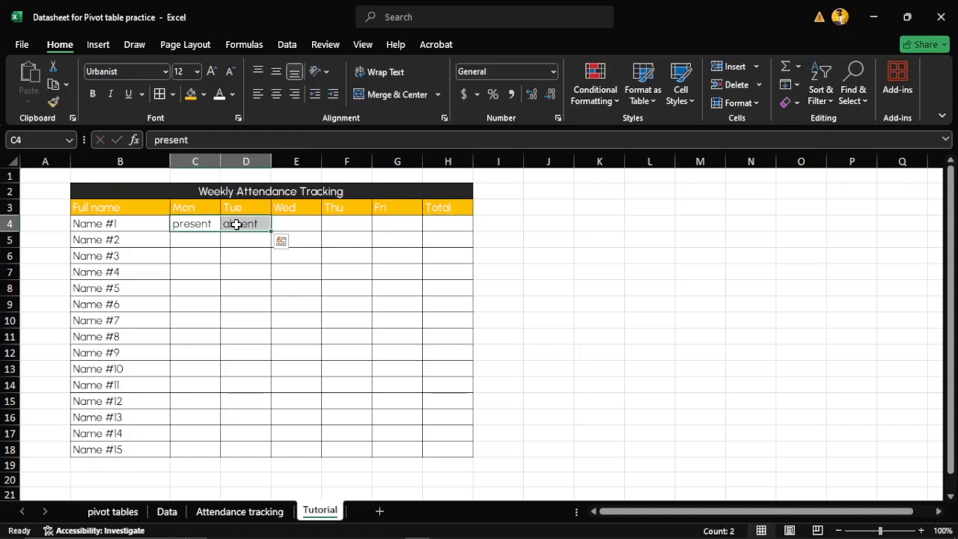
pyautogui.click(209, 226)
pyautogui.press('BackSpace')
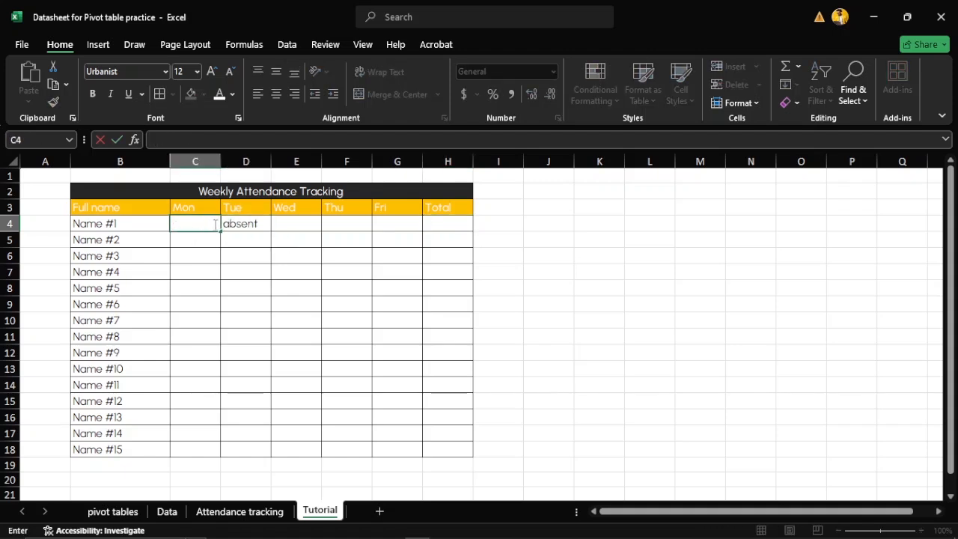
pyautogui.click(247, 223)
pyautogui.press('BackSpace')
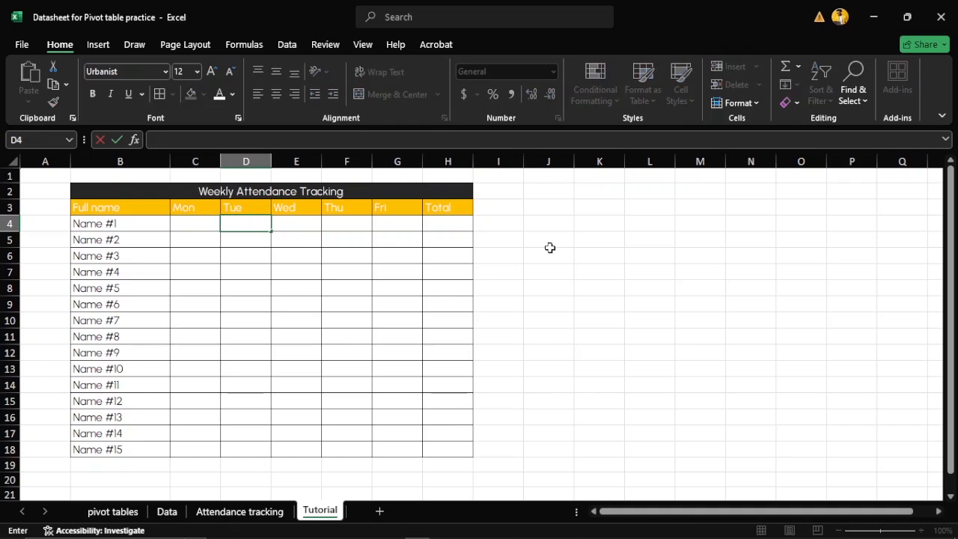
pyautogui.click(575, 253)
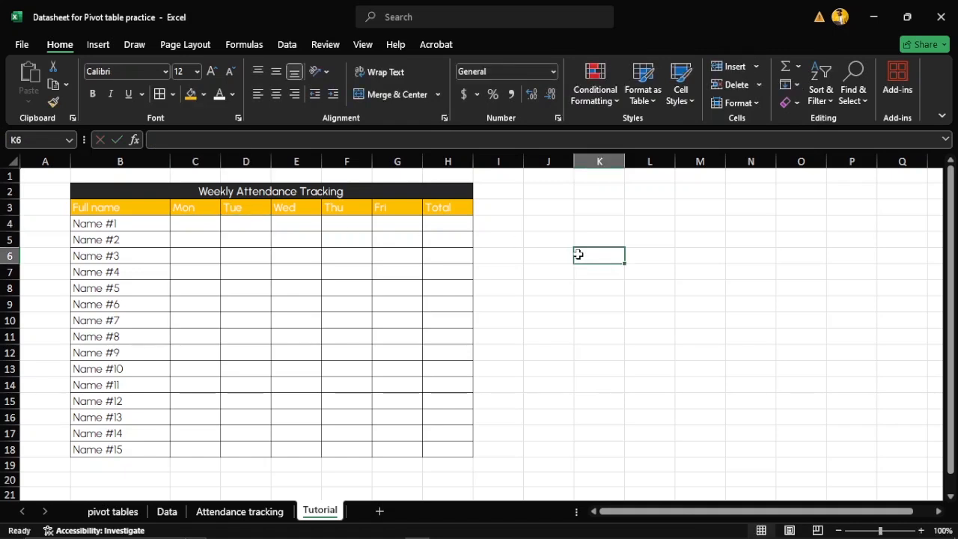
pyautogui.moveTo(119, 207); pyautogui.dragTo(112, 448)
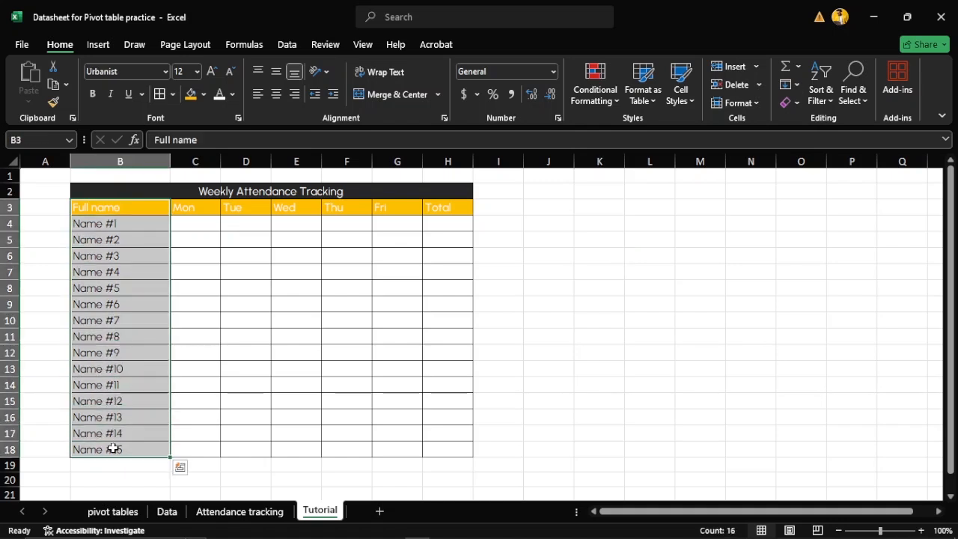
pyautogui.click(198, 208)
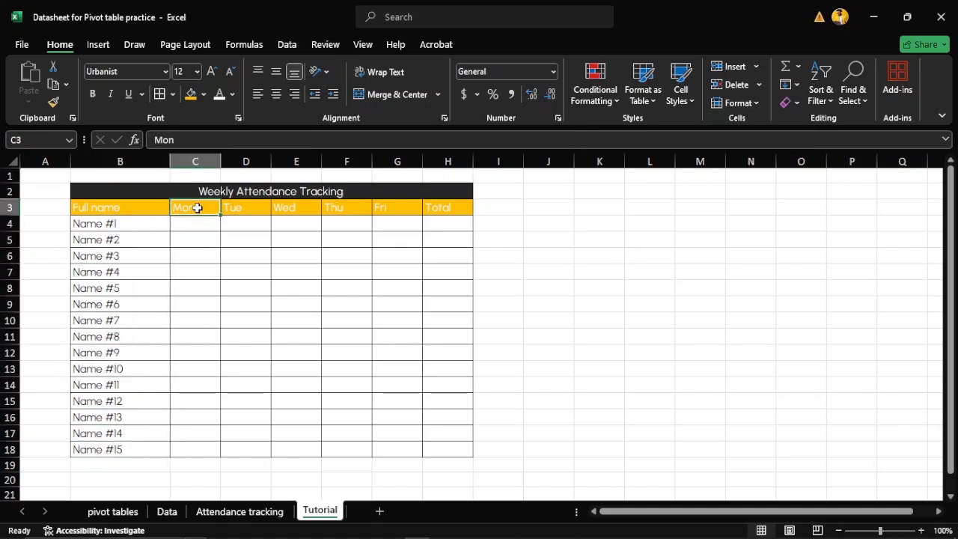
pyautogui.moveTo(249, 210); pyautogui.dragTo(379, 205)
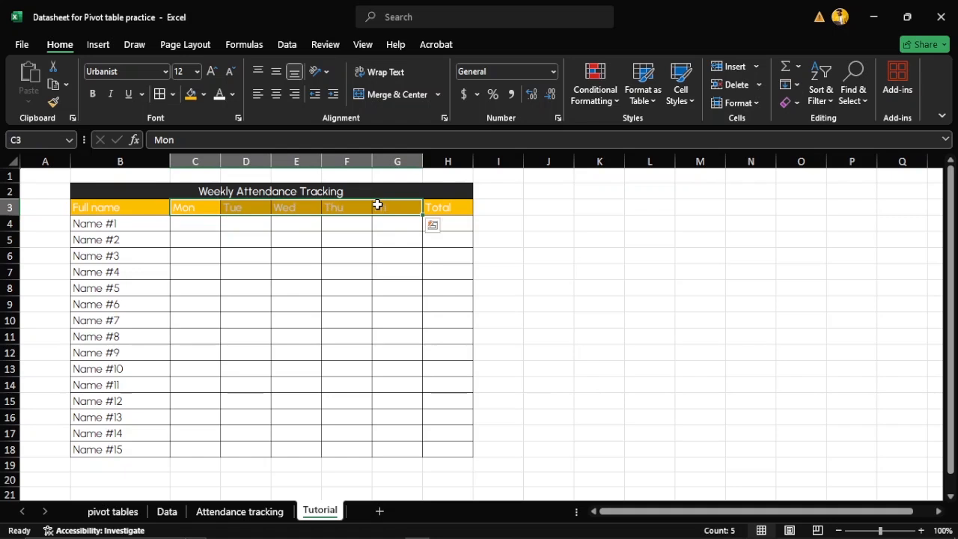
pyautogui.click(455, 208)
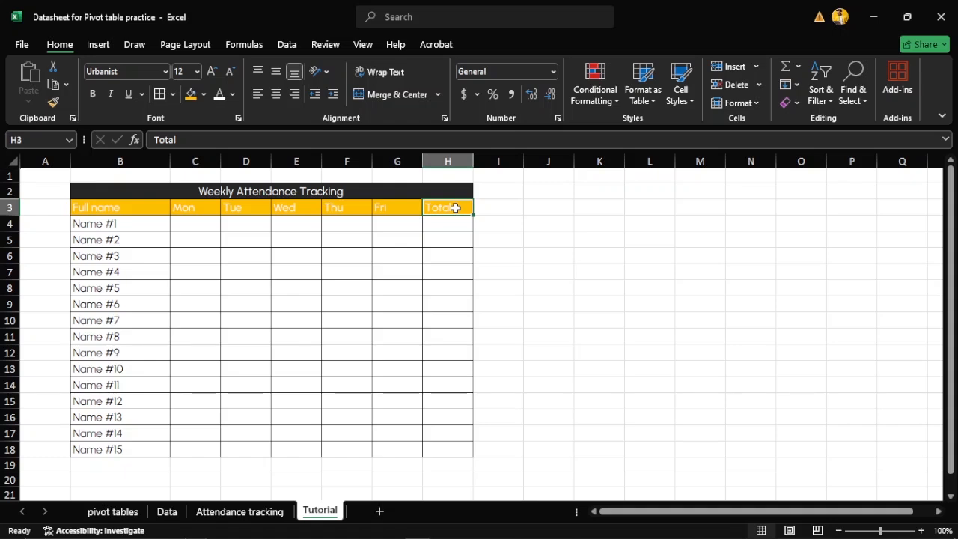
pyautogui.click(300, 191)
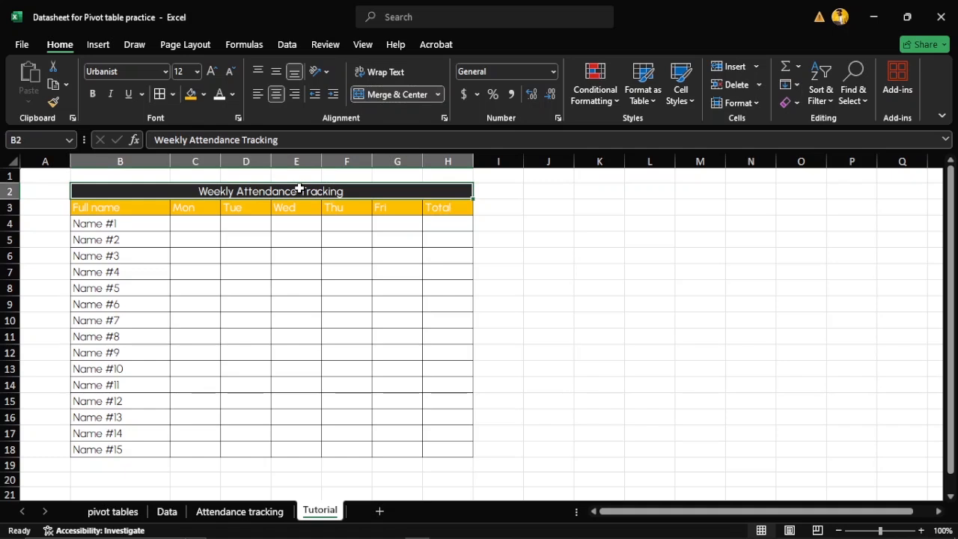
# Step: Start a new conditional formatting rule for the Mon to Fri attendance cells C4:G18, using the Icon Sets format style
pyautogui.click(200, 222)
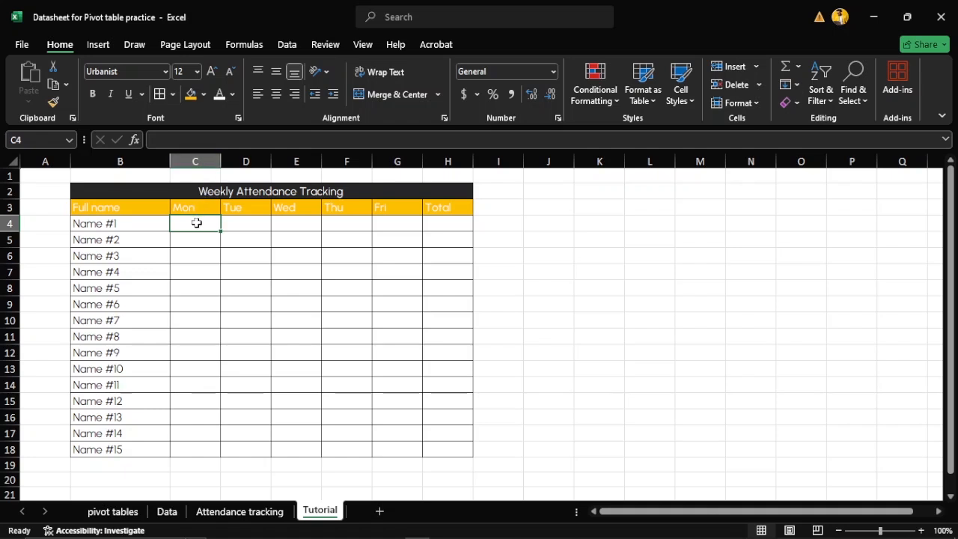
pyautogui.moveTo(199, 225); pyautogui.dragTo(394, 448)
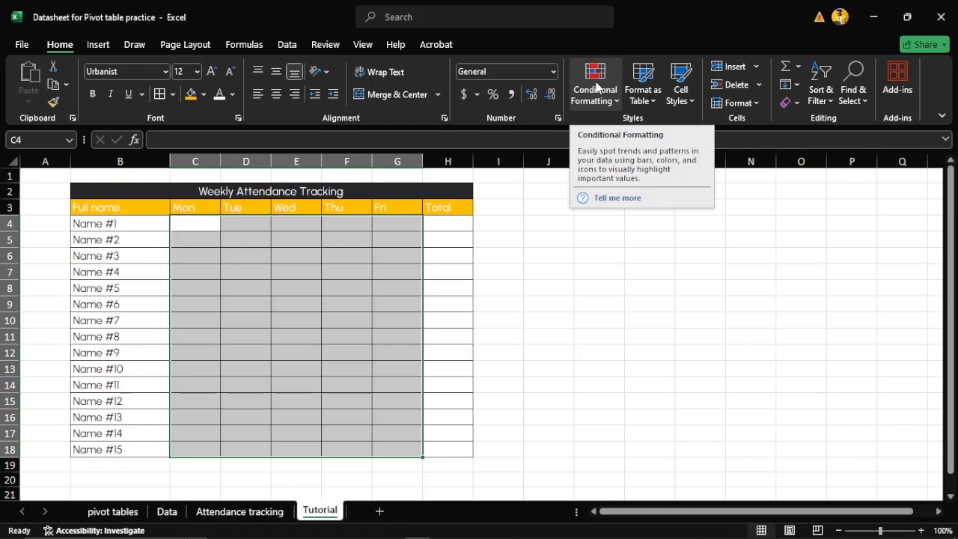
pyautogui.click(596, 87)
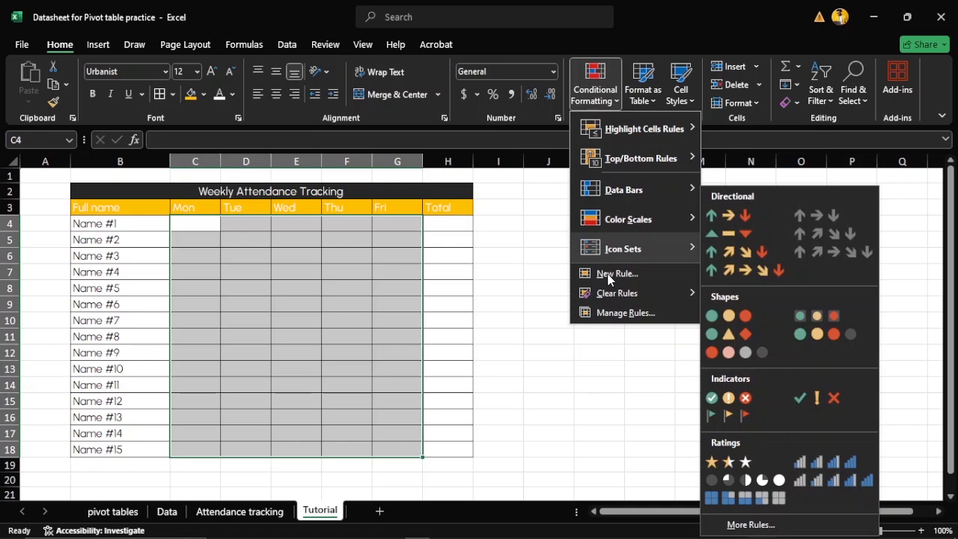
pyautogui.click(634, 273)
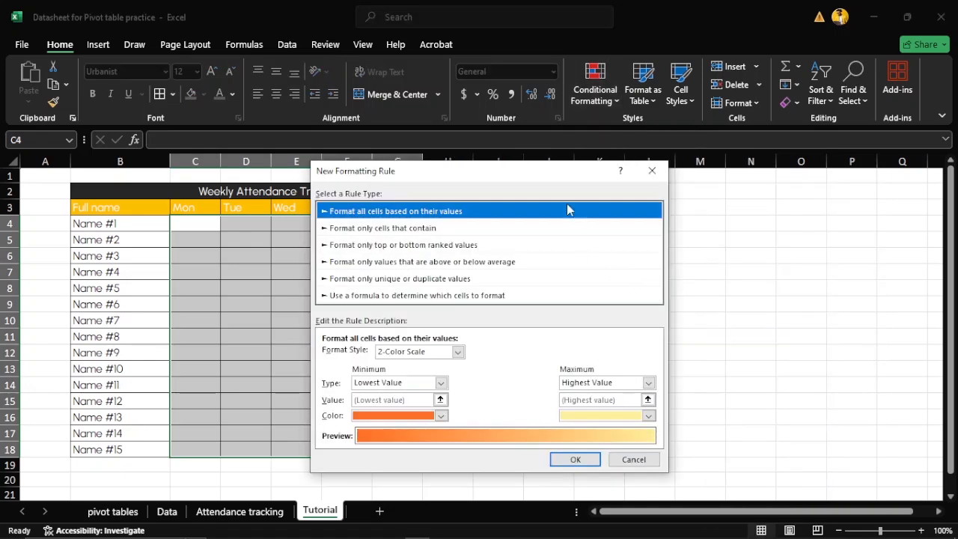
pyautogui.moveTo(553, 174); pyautogui.dragTo(355, 152)
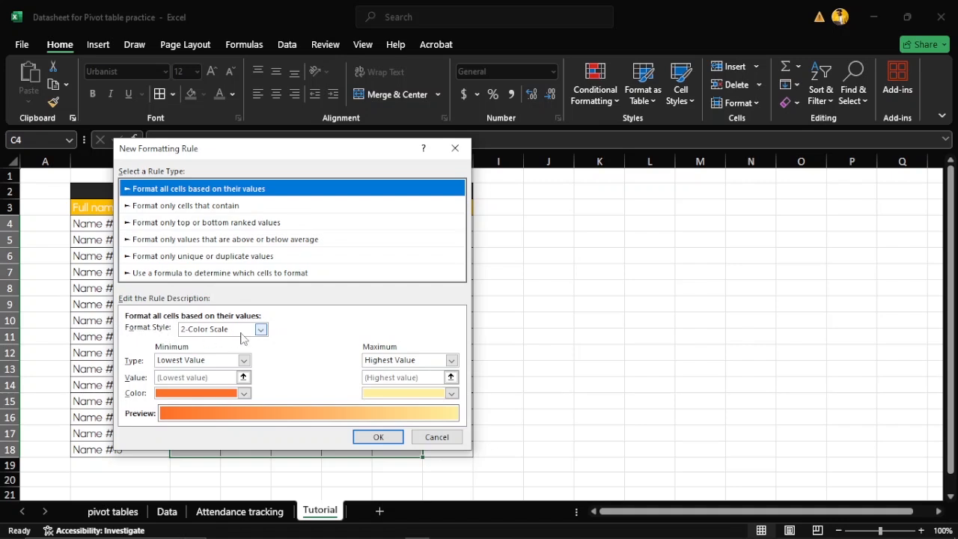
pyautogui.click(261, 330)
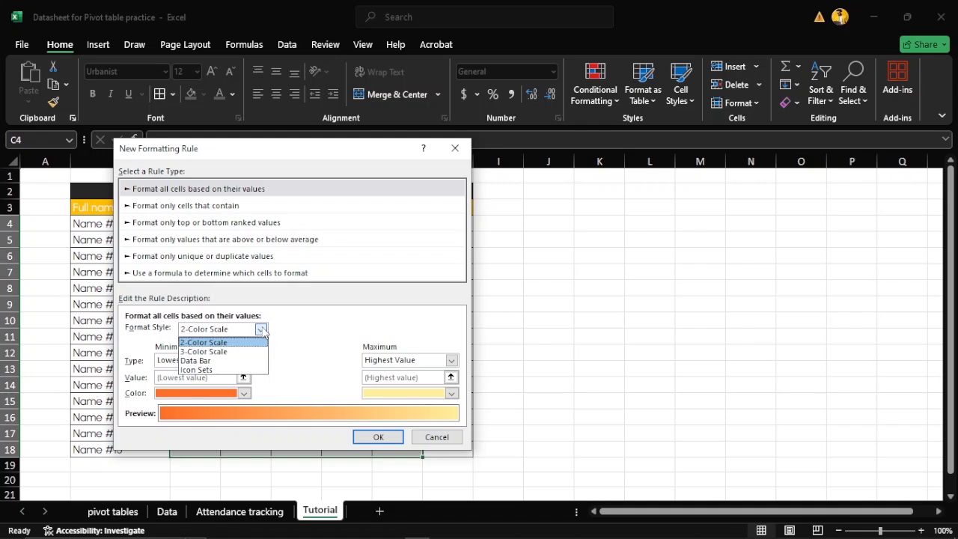
pyautogui.click(240, 370)
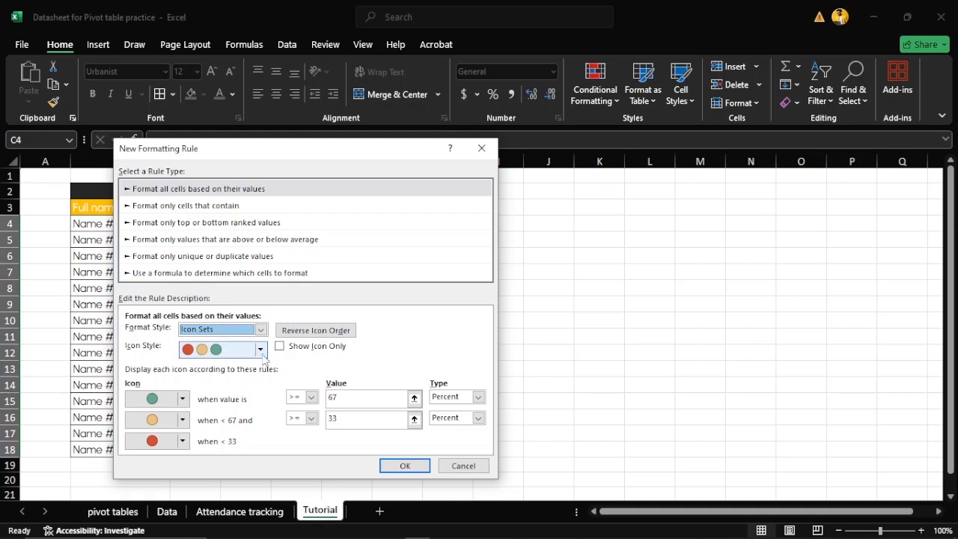
# Step: Choose the circled cross, exclamation mark and check mark icon style for the rule, and show icons only
pyautogui.click(261, 351)
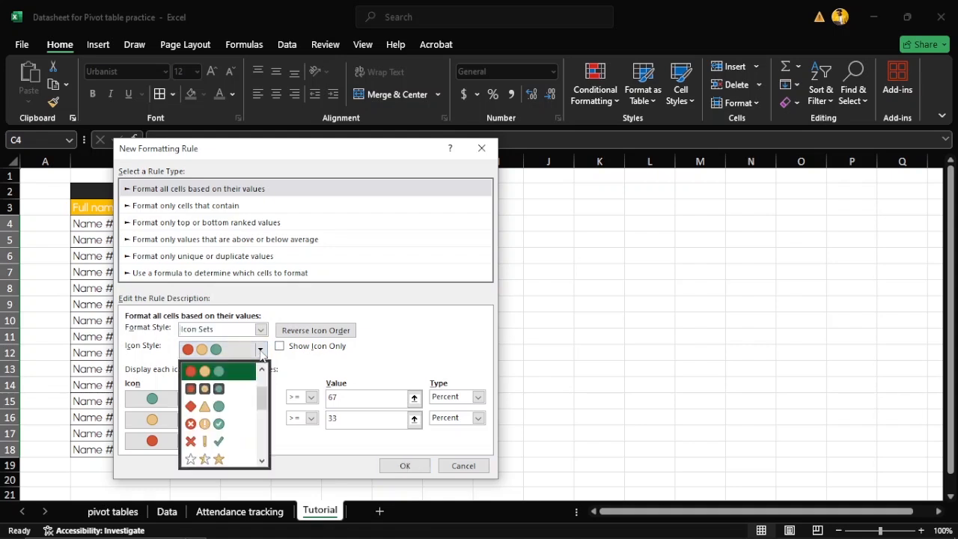
pyautogui.click(229, 427)
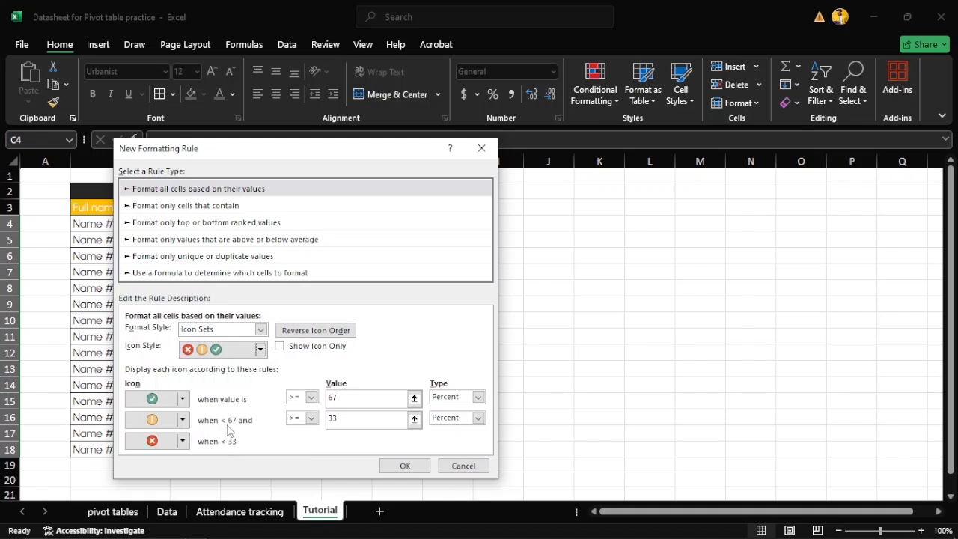
pyautogui.click(280, 346)
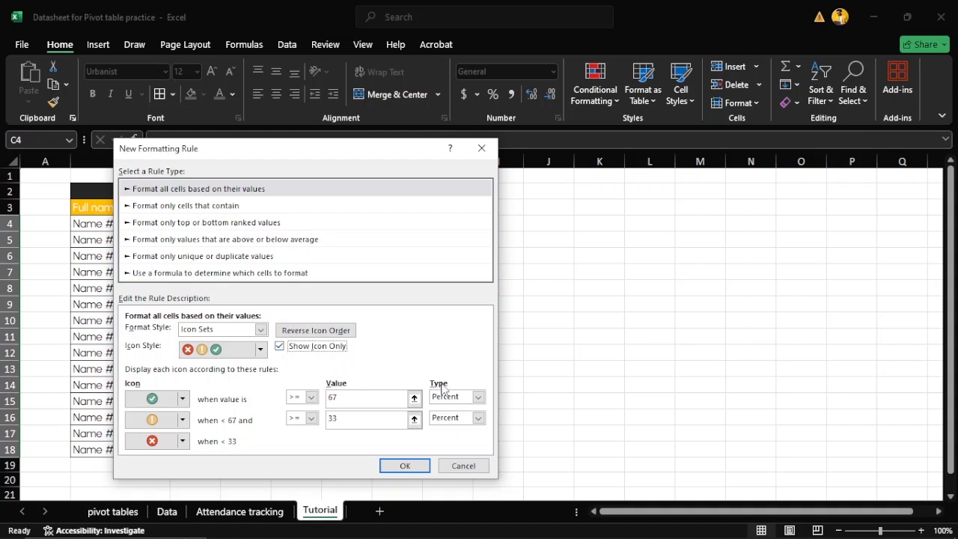
# Step: Set both icon threshold types to Number and the green check mark's threshold value to 1
pyautogui.click(479, 397)
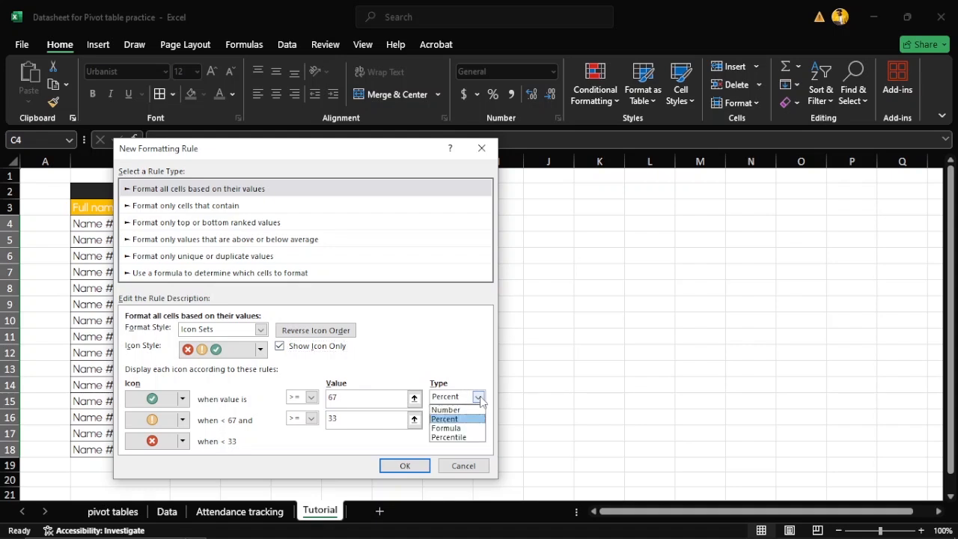
pyautogui.click(472, 410)
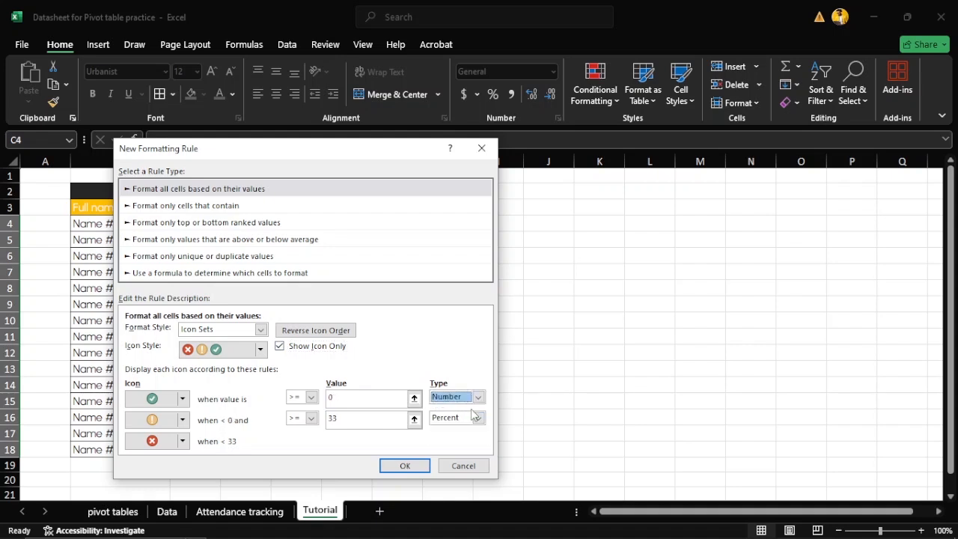
pyautogui.click(478, 418)
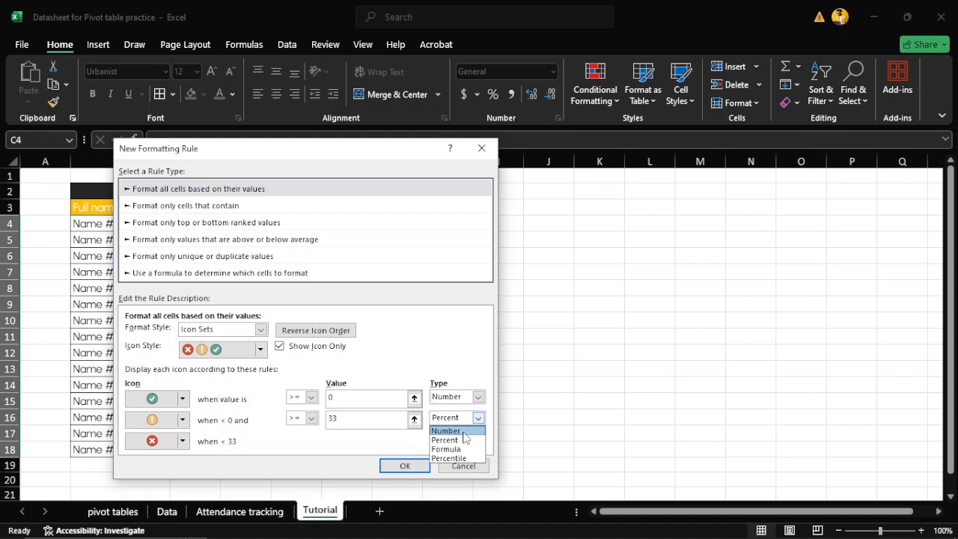
pyautogui.click(464, 428)
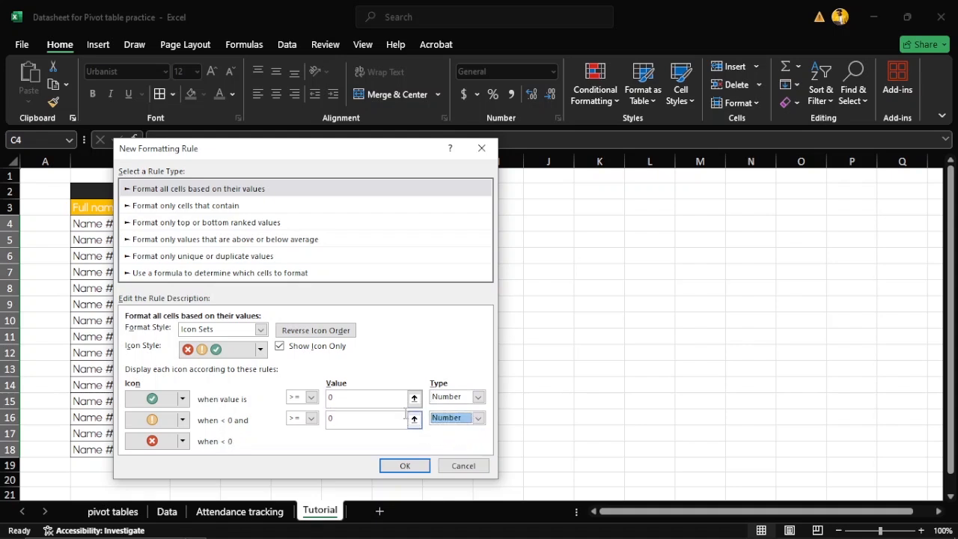
pyautogui.click(343, 398)
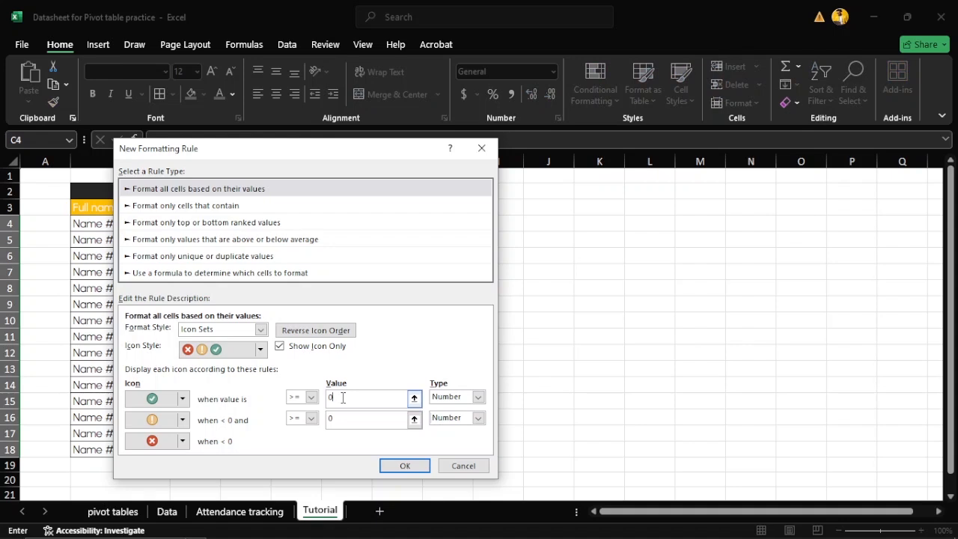
pyautogui.press('BackSpace')
pyautogui.write('1')
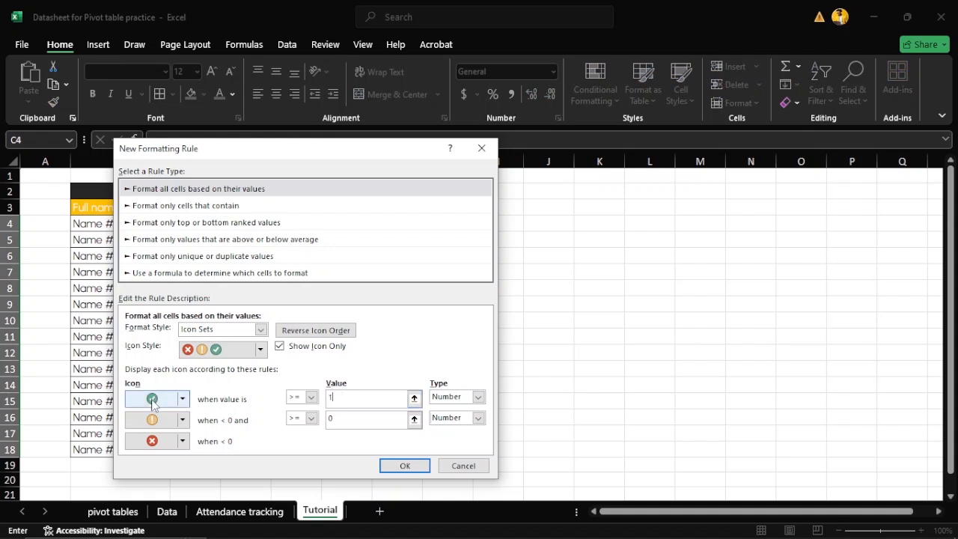
# Step: Make the yellow exclamation icon's condition greater than 0 and apply the formatting rule
pyautogui.click(312, 419)
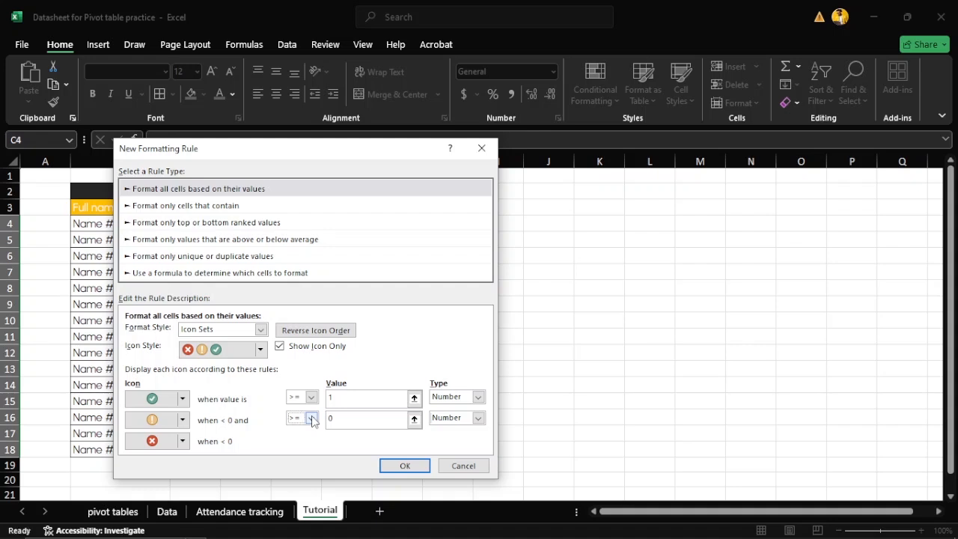
pyautogui.click(311, 419)
pyautogui.click(305, 441)
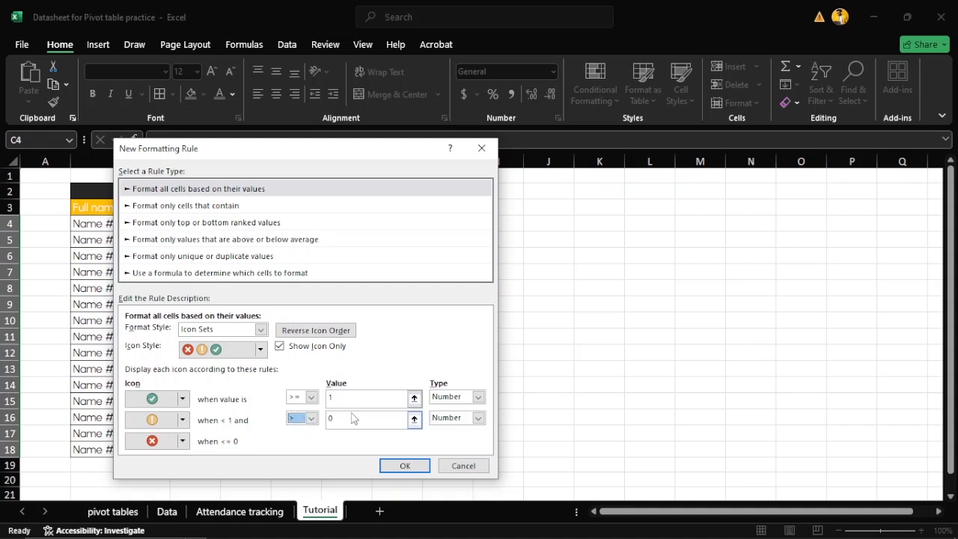
pyautogui.click(345, 418)
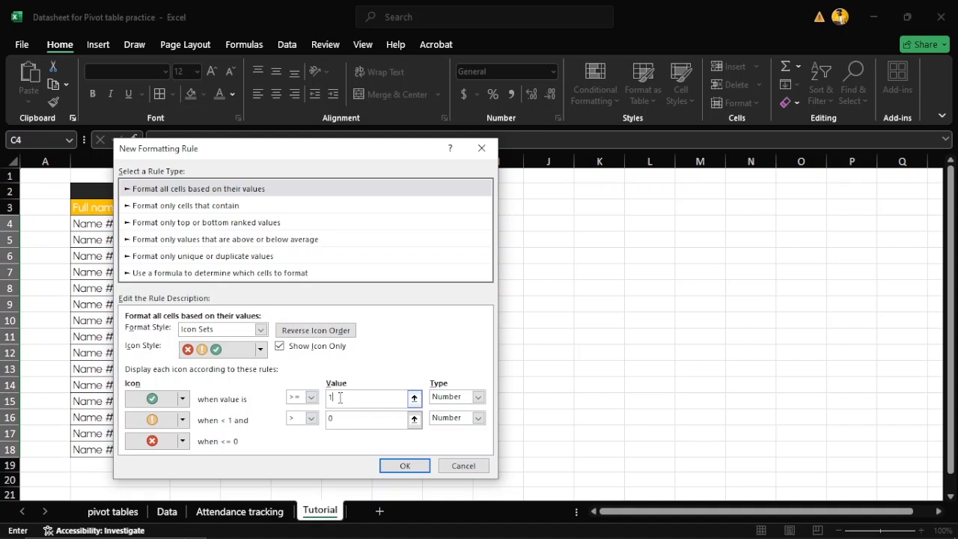
pyautogui.click(385, 465)
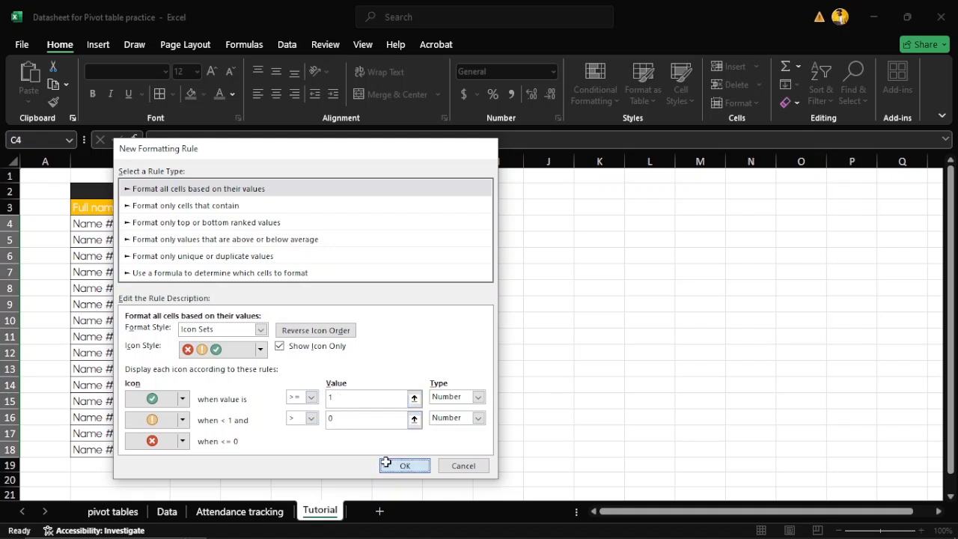
# Step: Enter sample attendance values 1, 0, 1, 1, 1 for Name #1 from Mon to Fri to test the icon rule
pyautogui.click(556, 361)
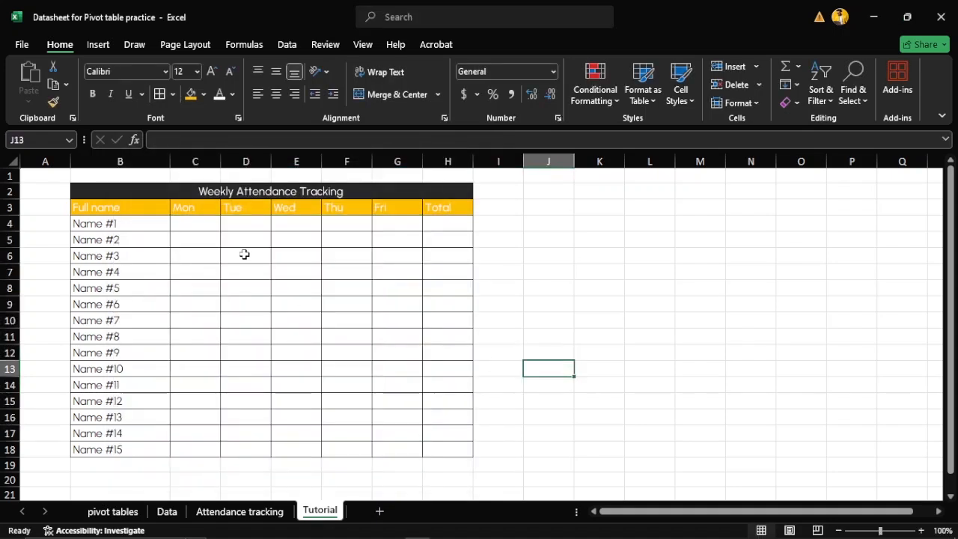
pyautogui.click(195, 225)
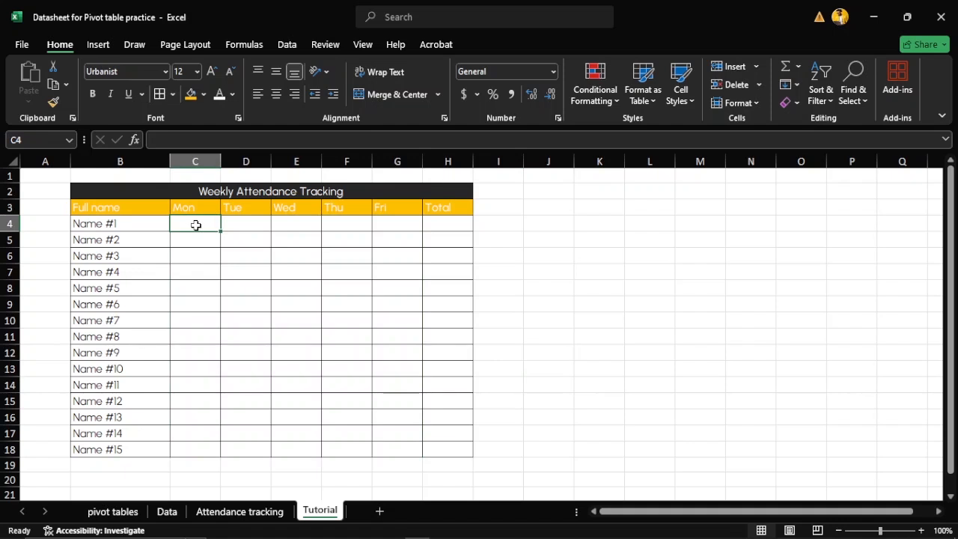
pyautogui.write('1')
pyautogui.press('Tab')
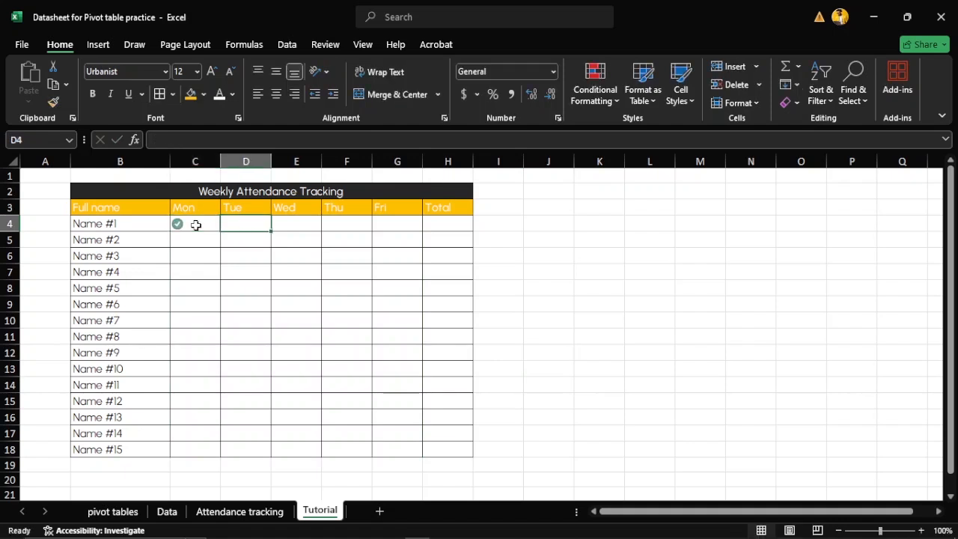
pyautogui.write('0')
pyautogui.press('Tab')
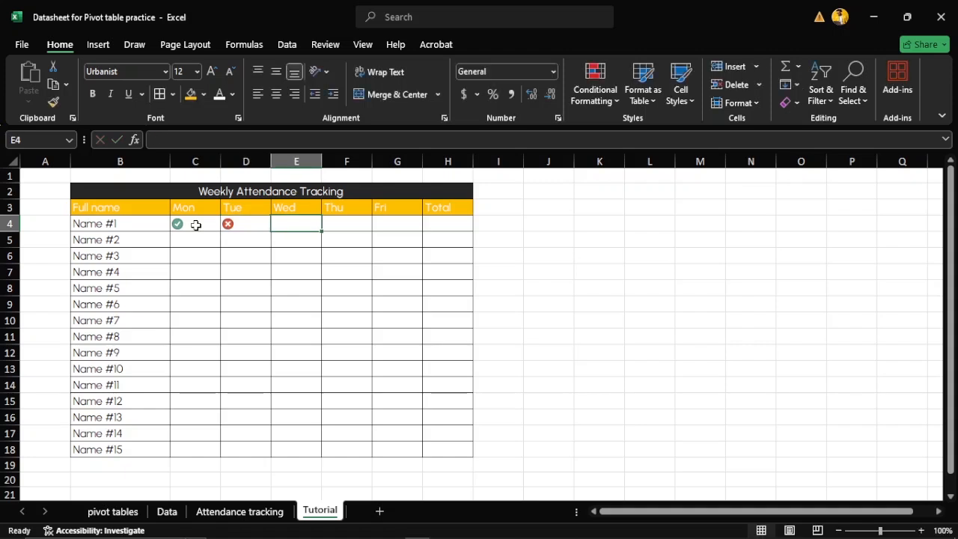
pyautogui.write('1')
pyautogui.press('Tab')
pyautogui.write('1')
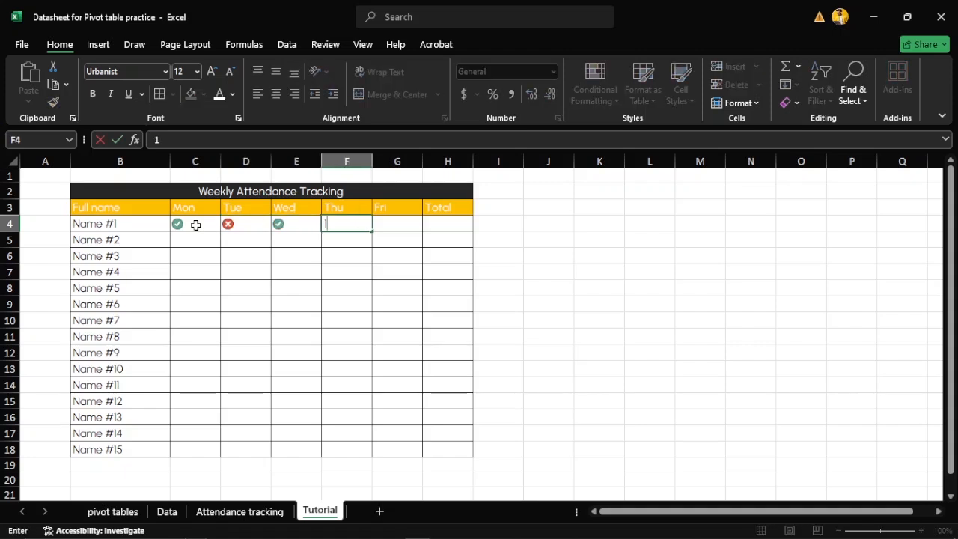
pyautogui.press('Tab')
pyautogui.write('1')
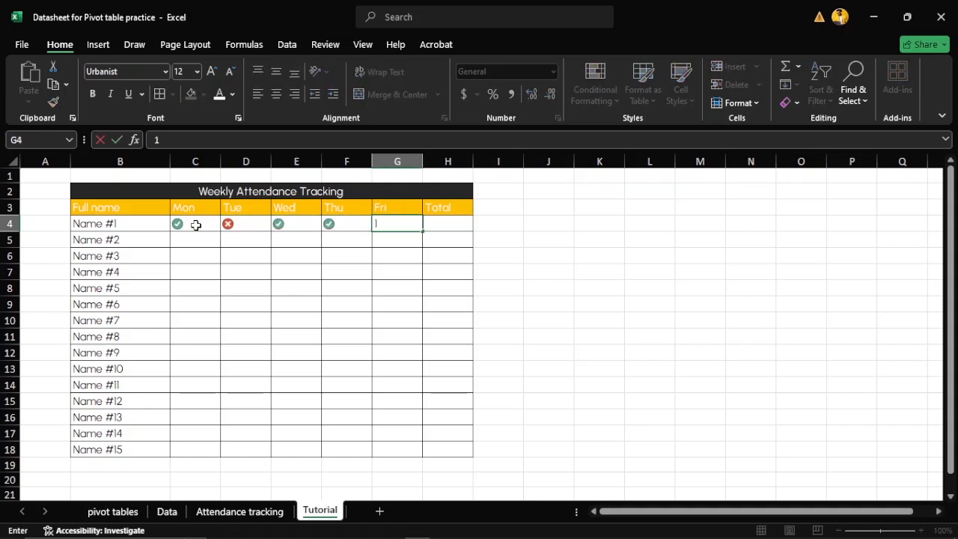
pyautogui.press('Return')
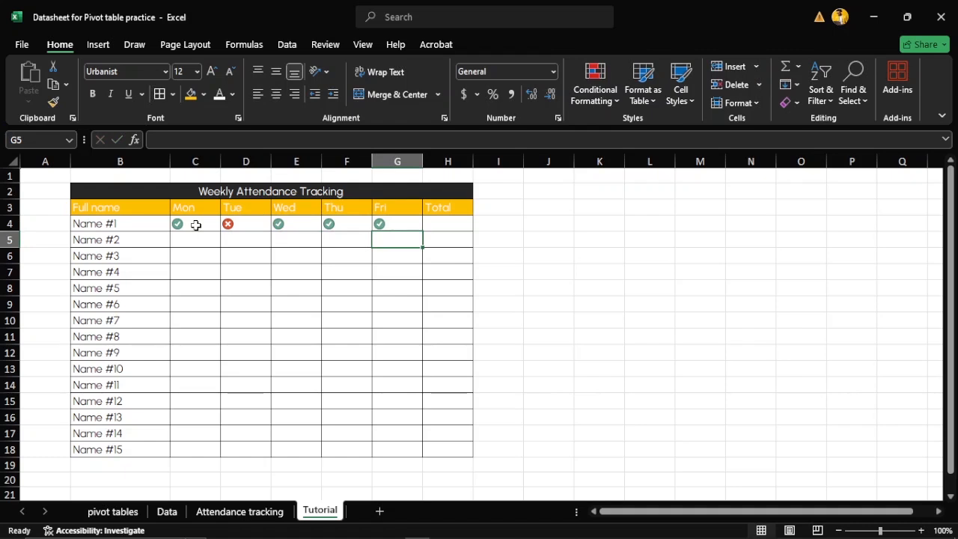
# Step: Clear the sample Mon to Fri attendance values from the Name #1 row
pyautogui.click(196, 224)
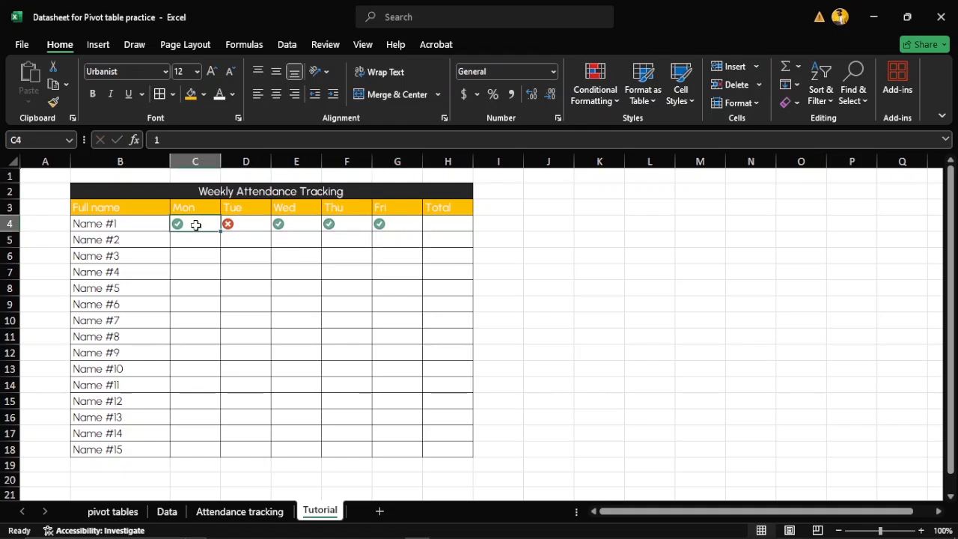
pyautogui.press('BackSpace')
pyautogui.click(232, 226)
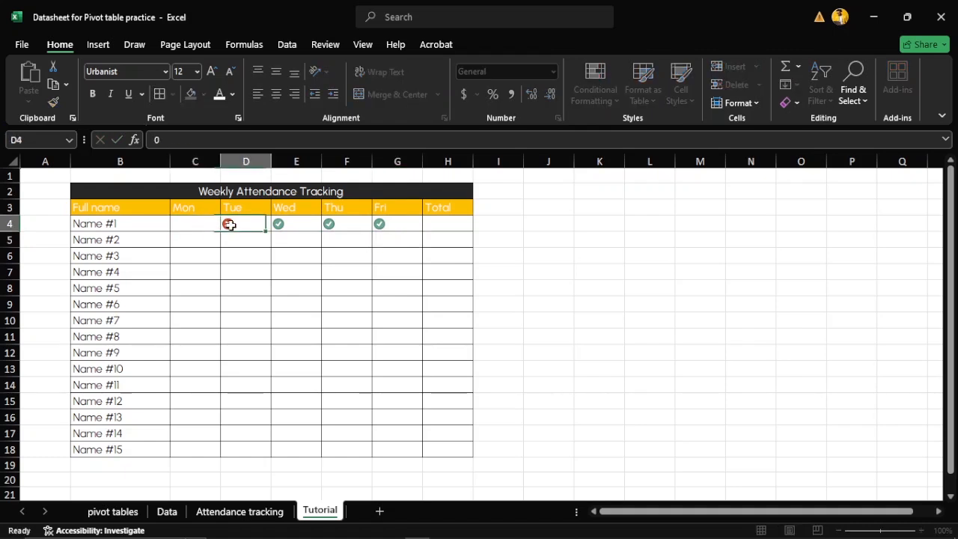
pyautogui.press('BackSpace')
pyautogui.click(298, 223)
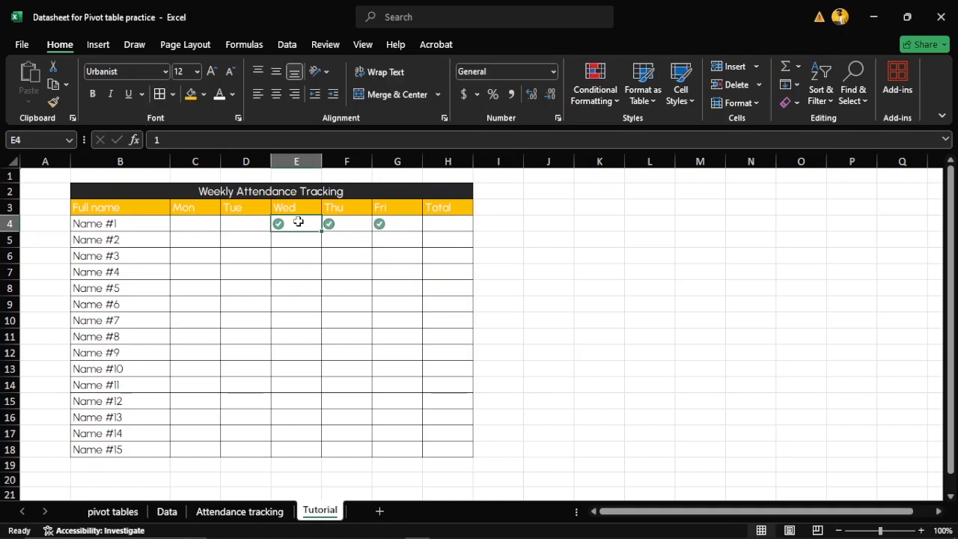
pyautogui.press('BackSpace')
pyautogui.moveTo(333, 225); pyautogui.dragTo(379, 226)
pyautogui.press('Delete')
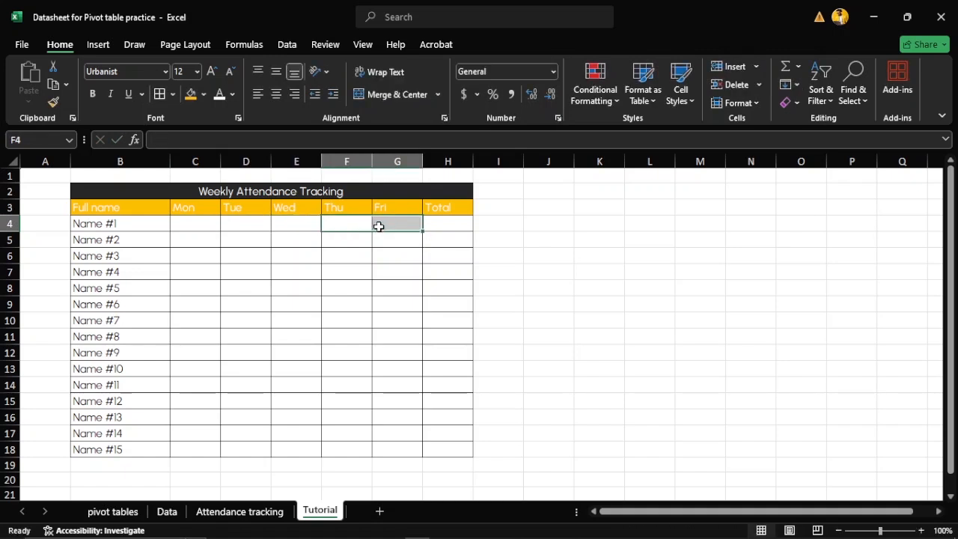
# Step: Enter the formula =COUNTIF(C4:G4,1) in the Total cell H4 for Name #1
pyautogui.click(439, 224)
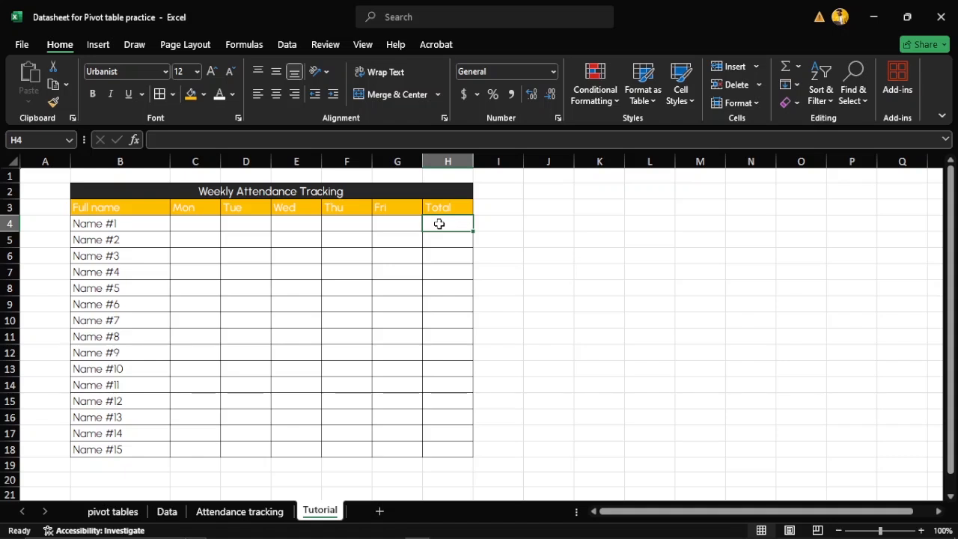
pyautogui.write('=')
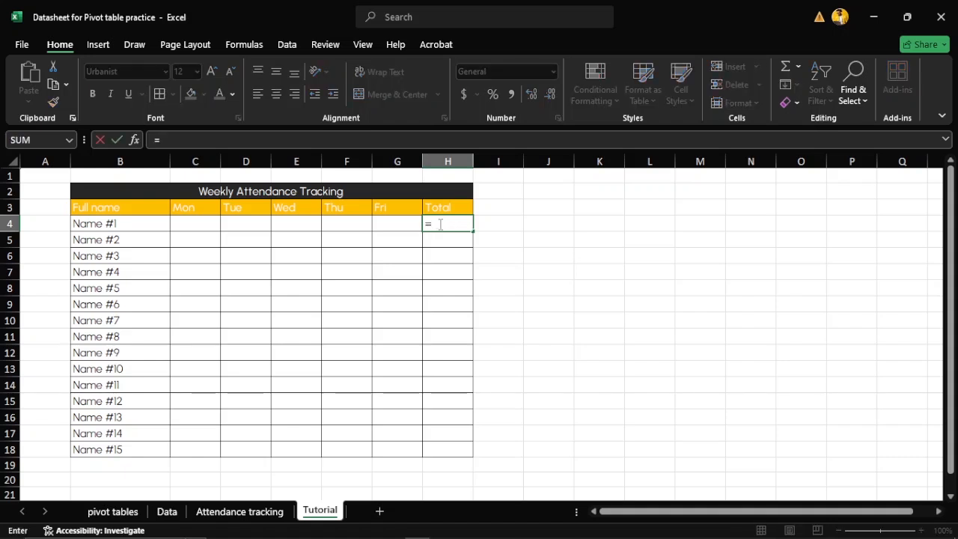
pyautogui.write('count')
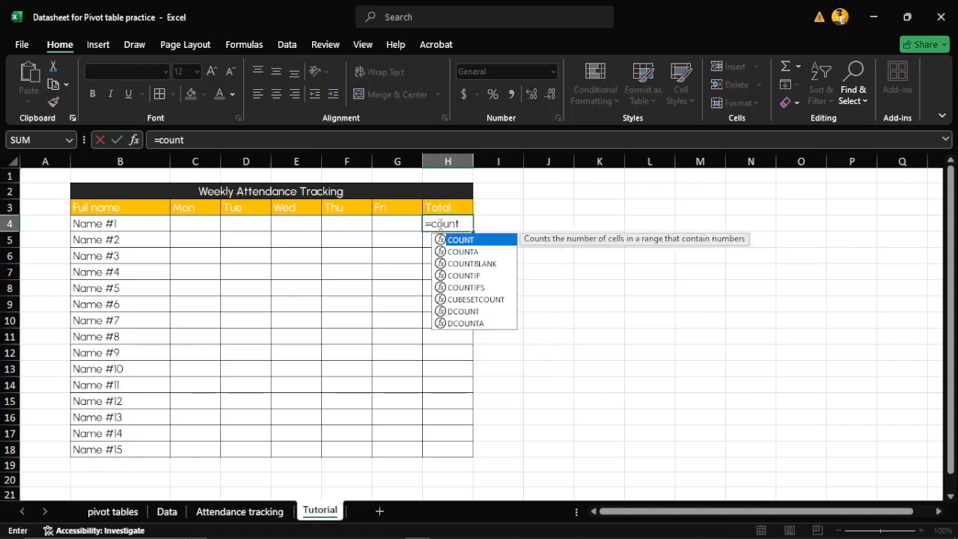
pyautogui.doubleClick(464, 276)
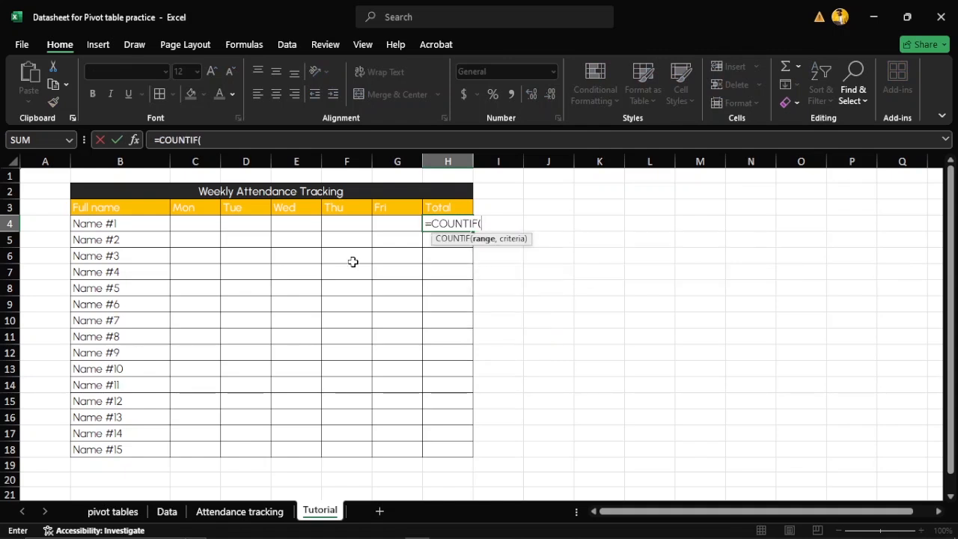
pyautogui.moveTo(203, 224); pyautogui.dragTo(384, 227)
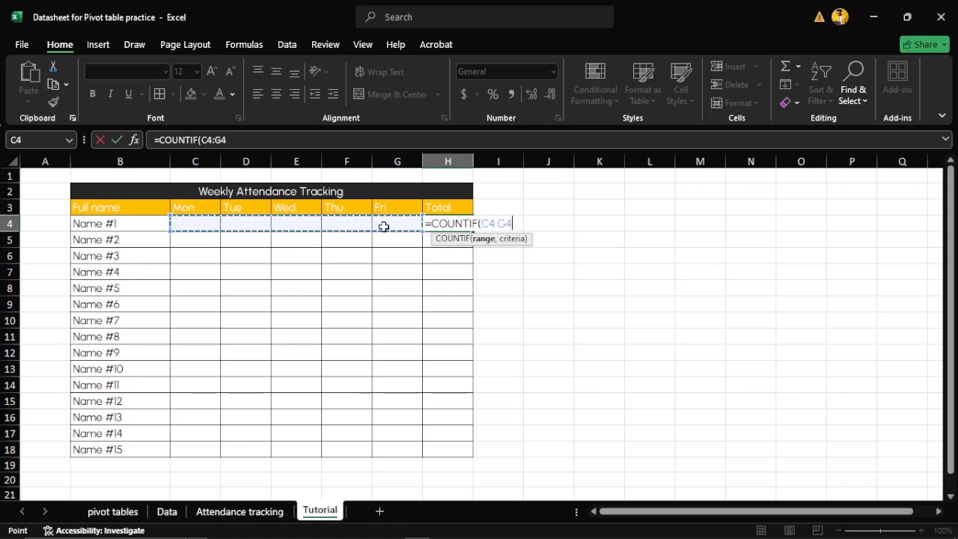
pyautogui.write(',')
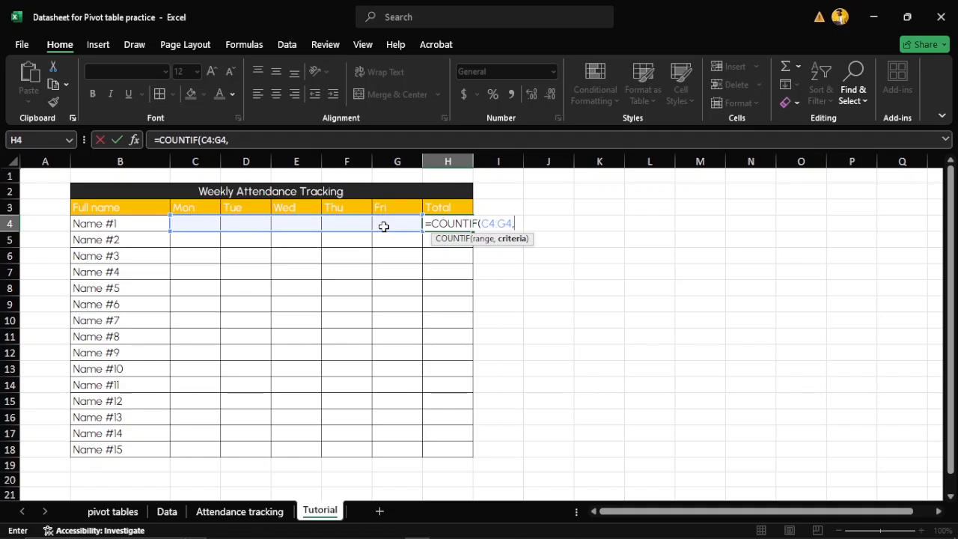
pyautogui.write('1')
pyautogui.write(')')
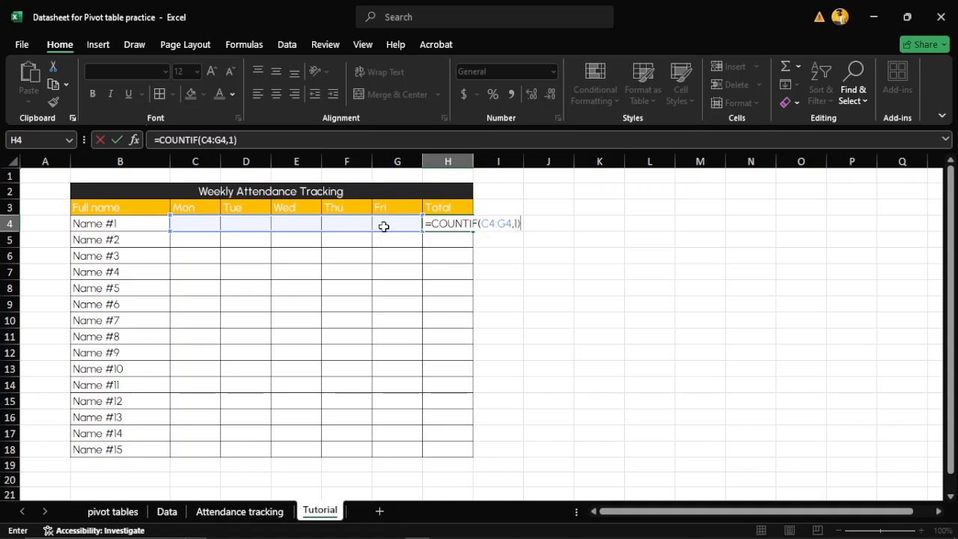
pyautogui.press('Return')
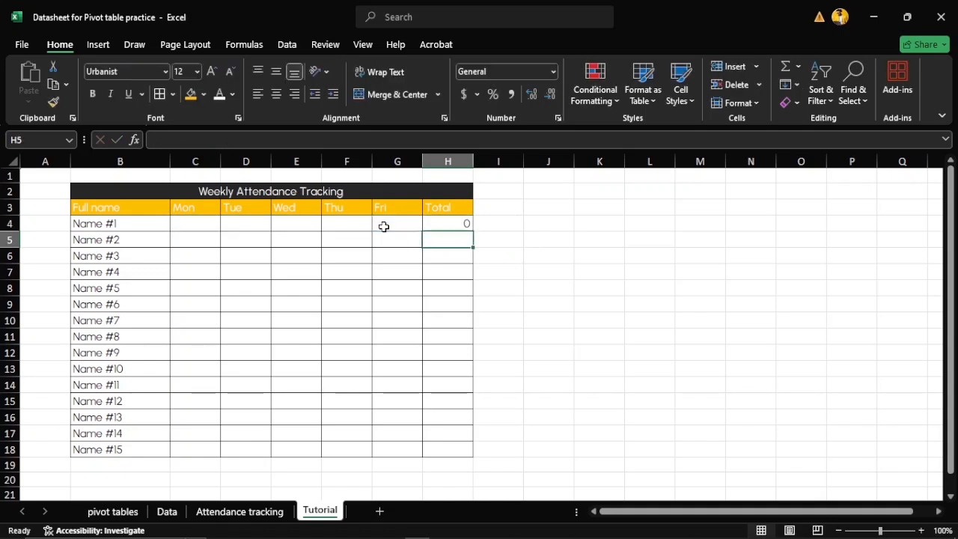
# Step: Fill the Total formula from H4 down through H18 for all the listed names
pyautogui.click(187, 223)
pyautogui.click(246, 221)
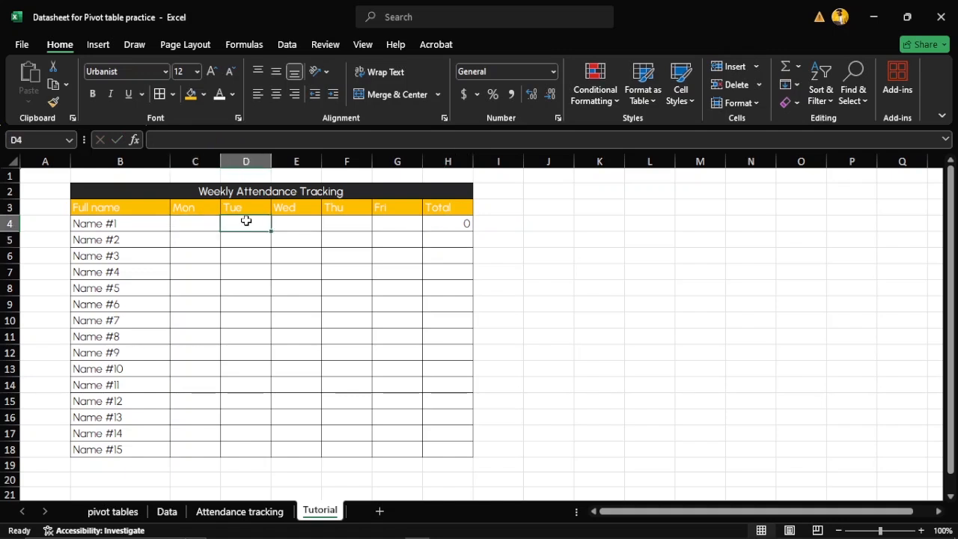
pyautogui.click(462, 224)
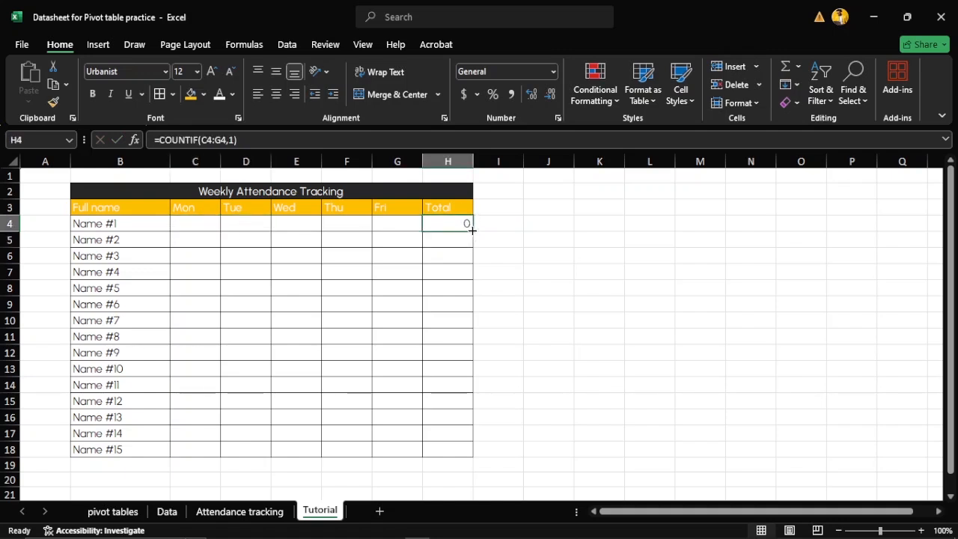
pyautogui.moveTo(472, 231); pyautogui.dragTo(465, 457)
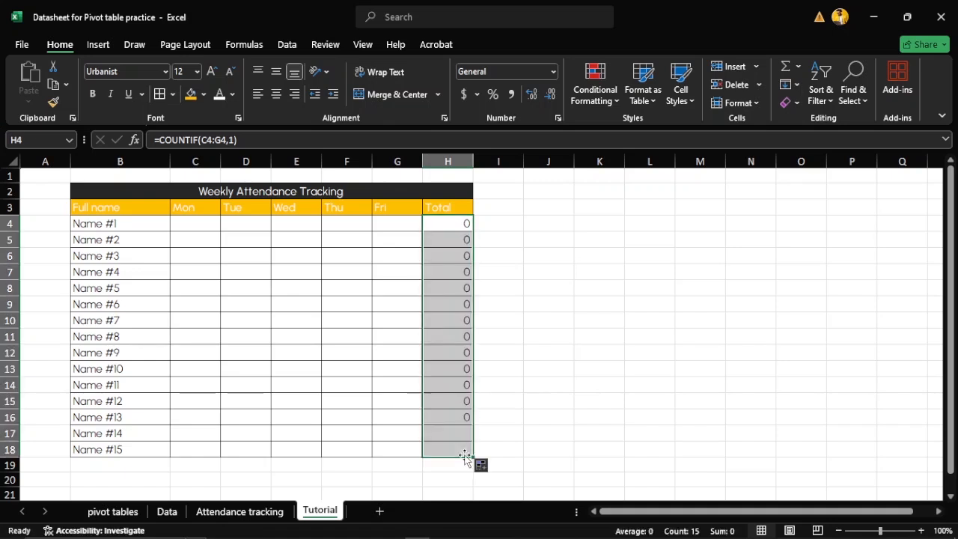
pyautogui.click(507, 445)
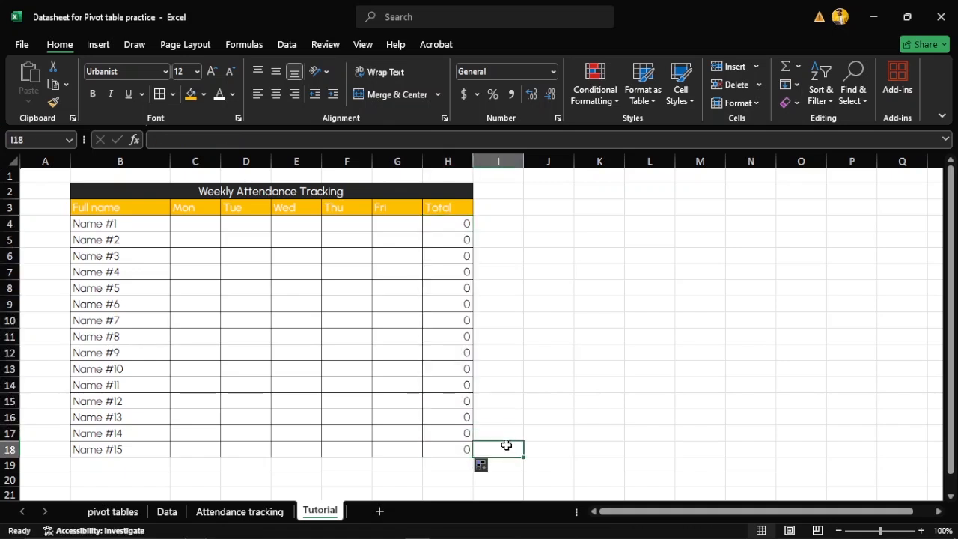
# Step: Enter 1 for Mon through Thu and 0 for Fri in the Name #1 row, and select its Total cell
pyautogui.click(344, 221)
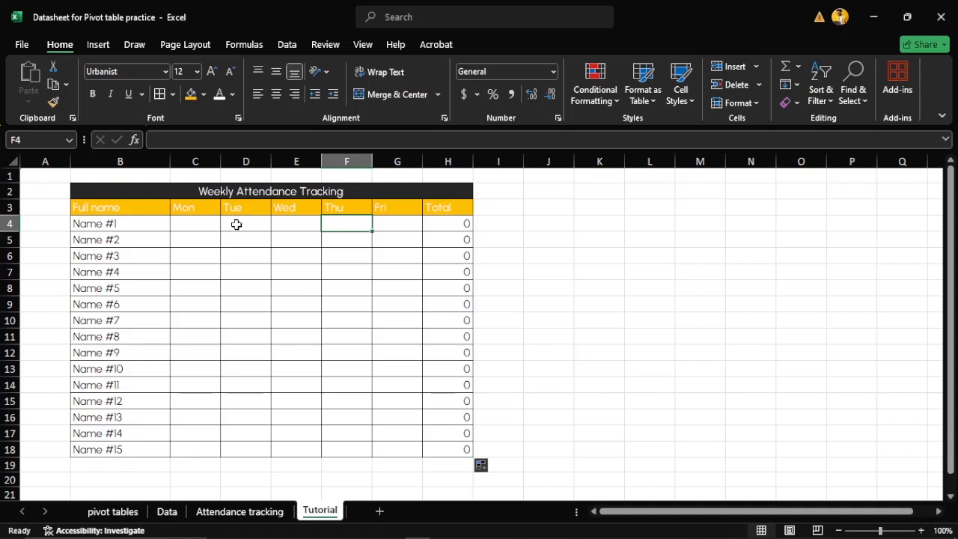
pyautogui.click(204, 224)
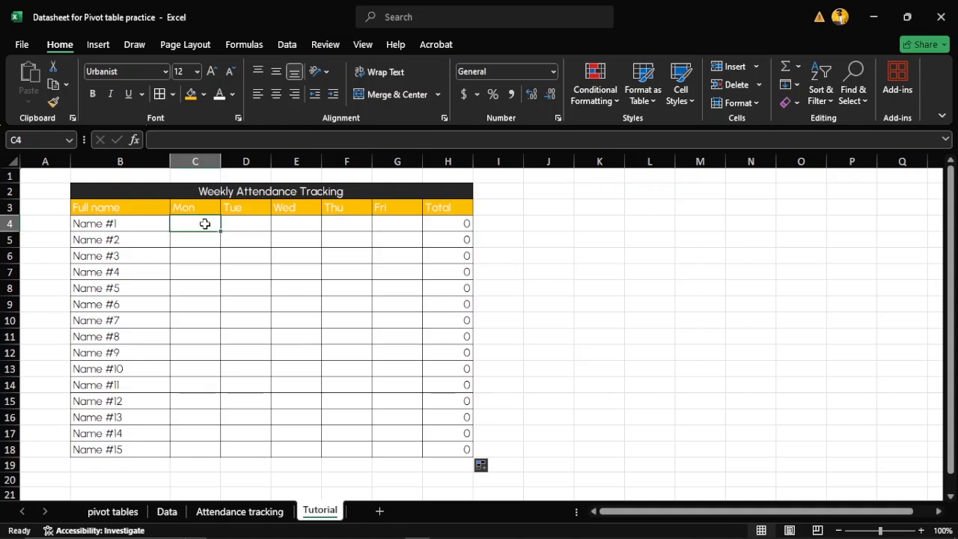
pyautogui.write('1')
pyautogui.press('Tab')
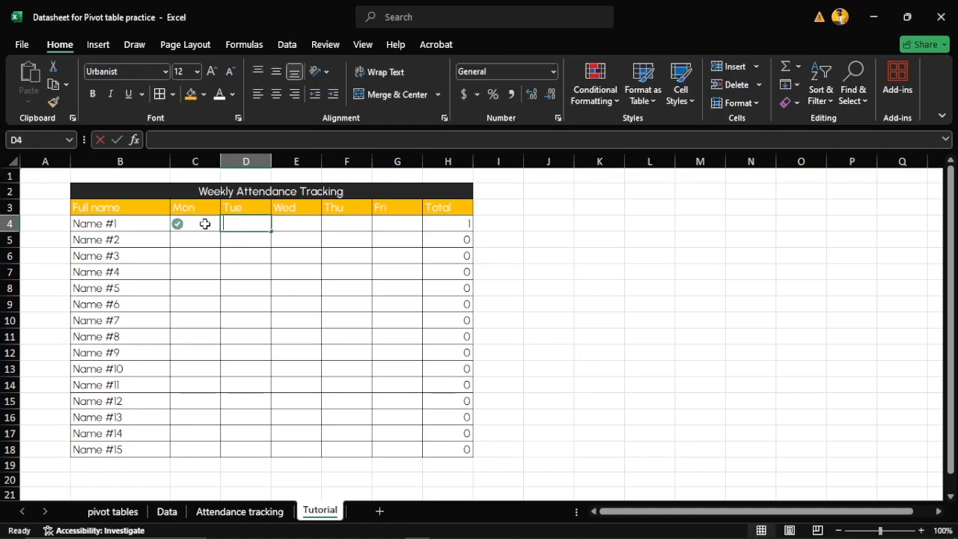
pyautogui.write('1')
pyautogui.press('Tab')
pyautogui.write('1')
pyautogui.press('Tab')
pyautogui.write('1')
pyautogui.press('Tab')
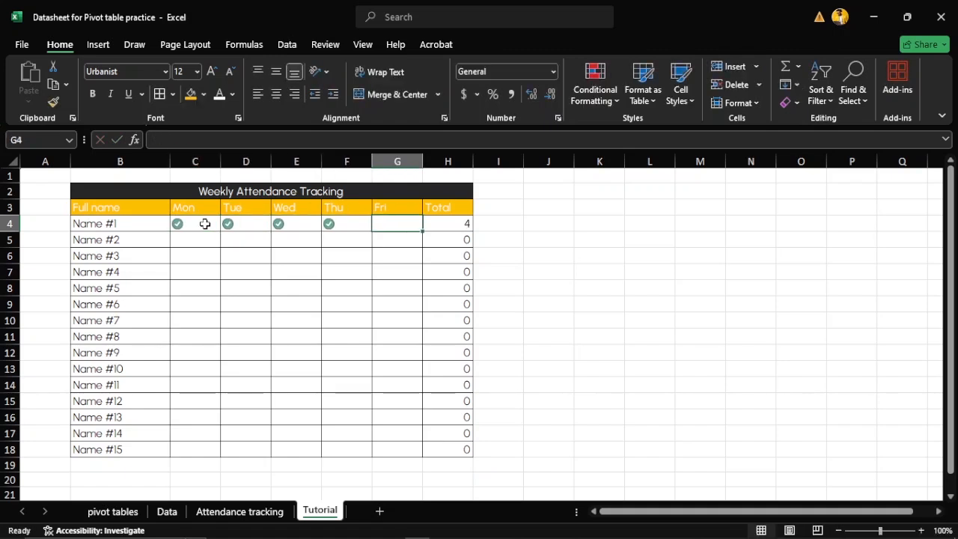
pyautogui.write('0')
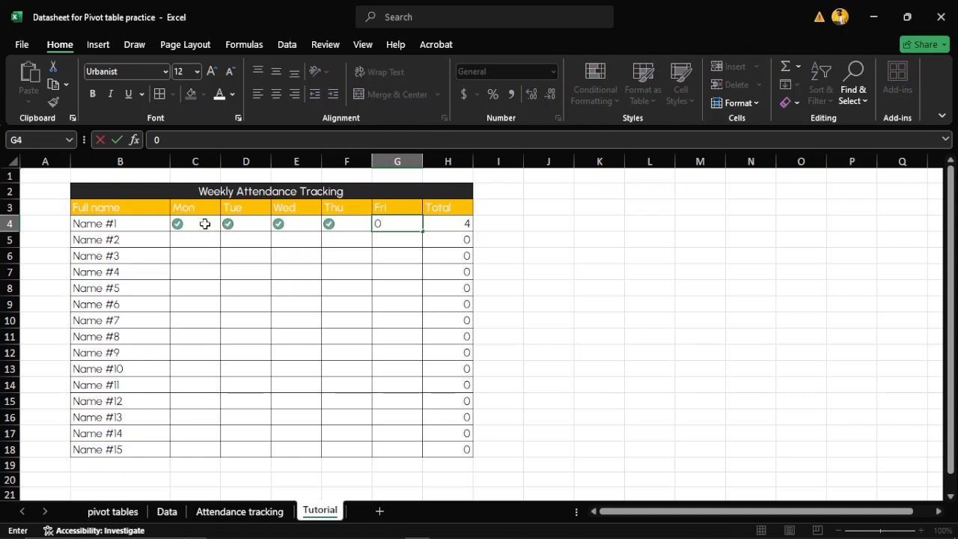
pyautogui.press('Return')
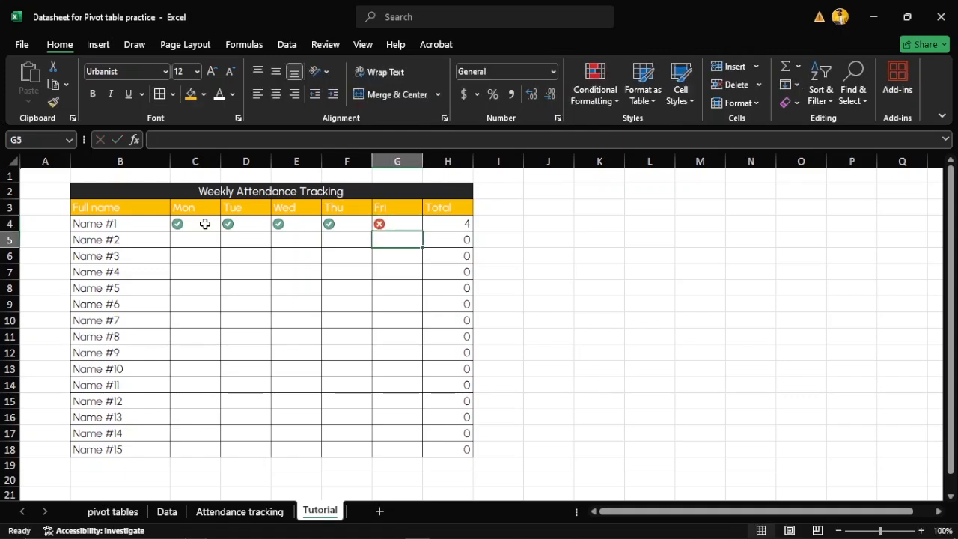
pyautogui.press('Up')
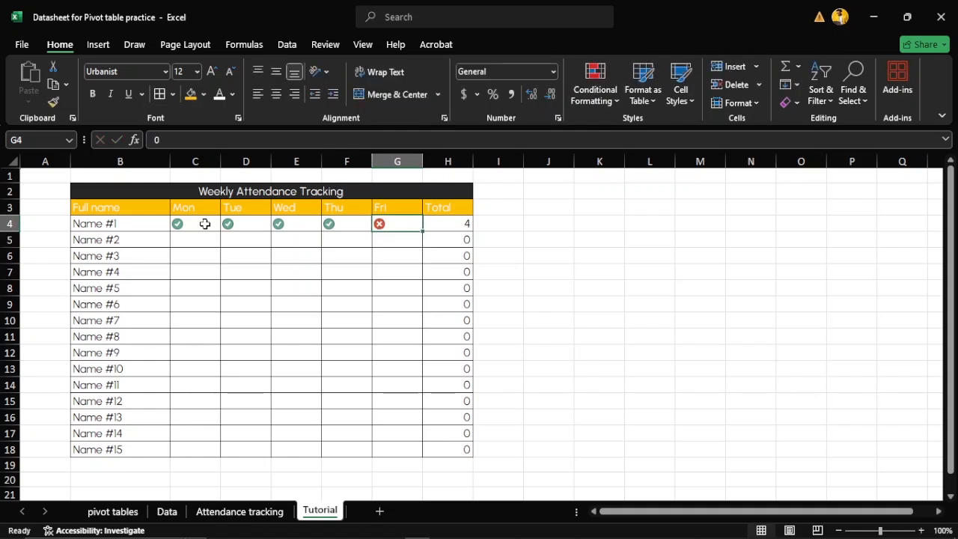
pyautogui.press('Right')
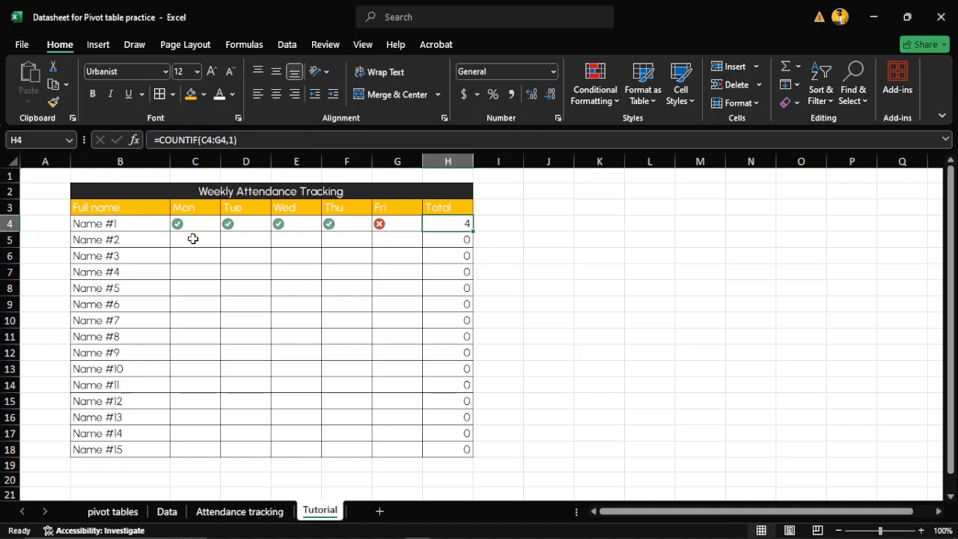
# Step: Enter 0 as the Mon attendance value for Name #2 in cell C5
pyautogui.click(193, 240)
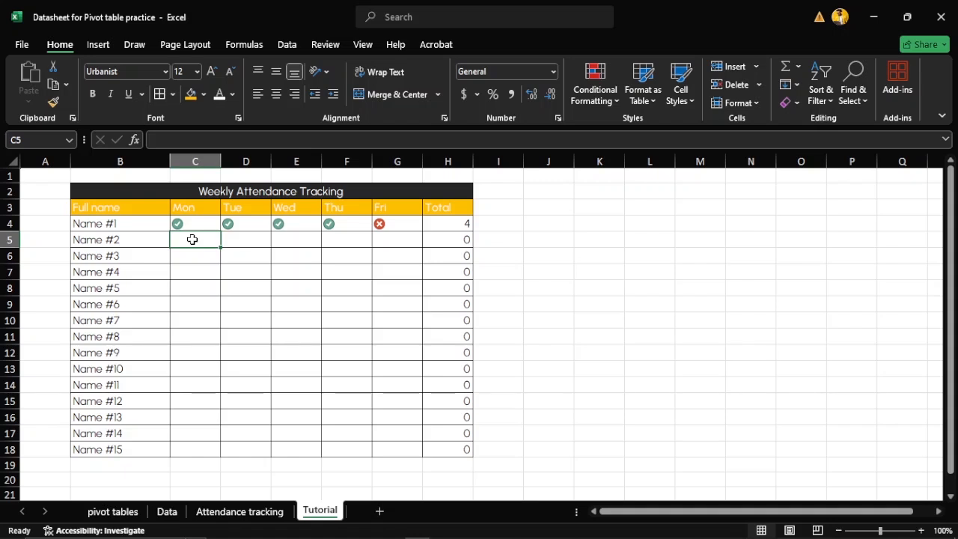
pyautogui.write('0')
pyautogui.press('Left')
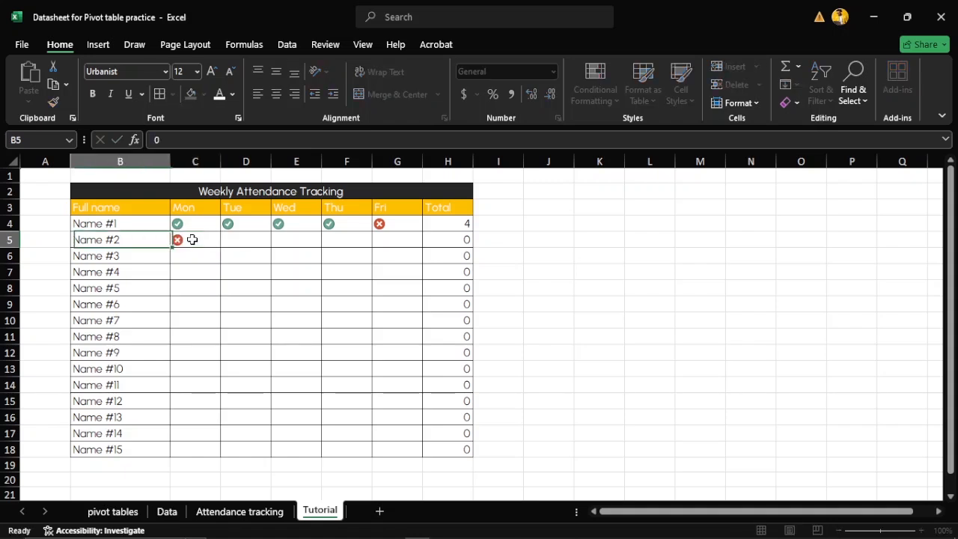
pyautogui.write('1')
pyautogui.press('Left')
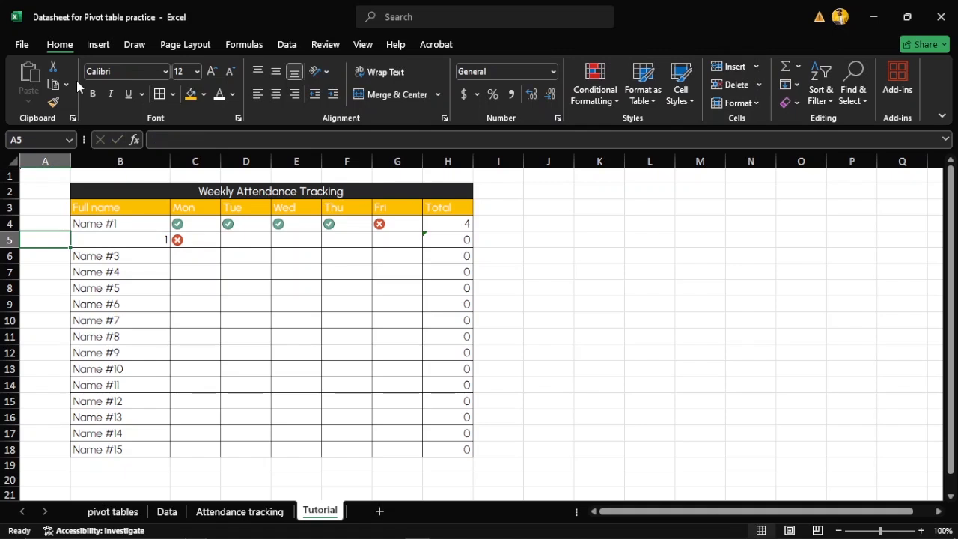
pyautogui.hotkey('ctrl', 'z')
pyautogui.press('Right')
pyautogui.press('Right')
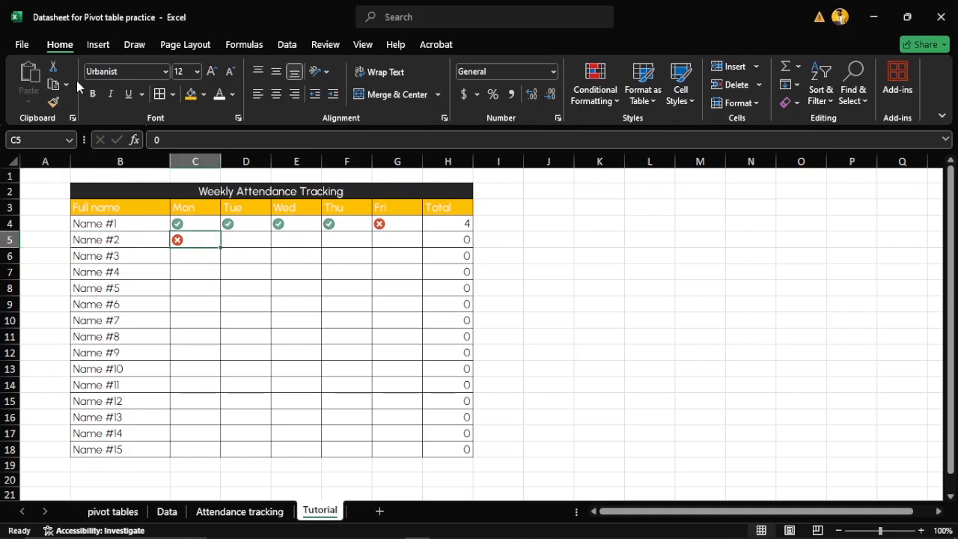
# Step: Enter 1 as the attendance value for Tue, Wed, Thu and Fri in the Name #2 row
pyautogui.write('1')
pyautogui.press('Right')
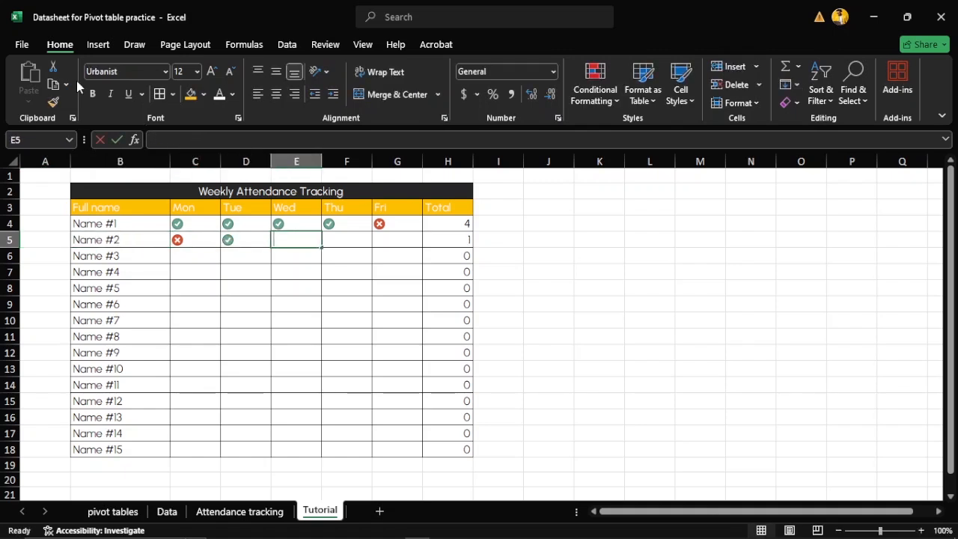
pyautogui.write('1')
pyautogui.press('Right')
pyautogui.write('1')
pyautogui.press('Right')
pyautogui.write('1')
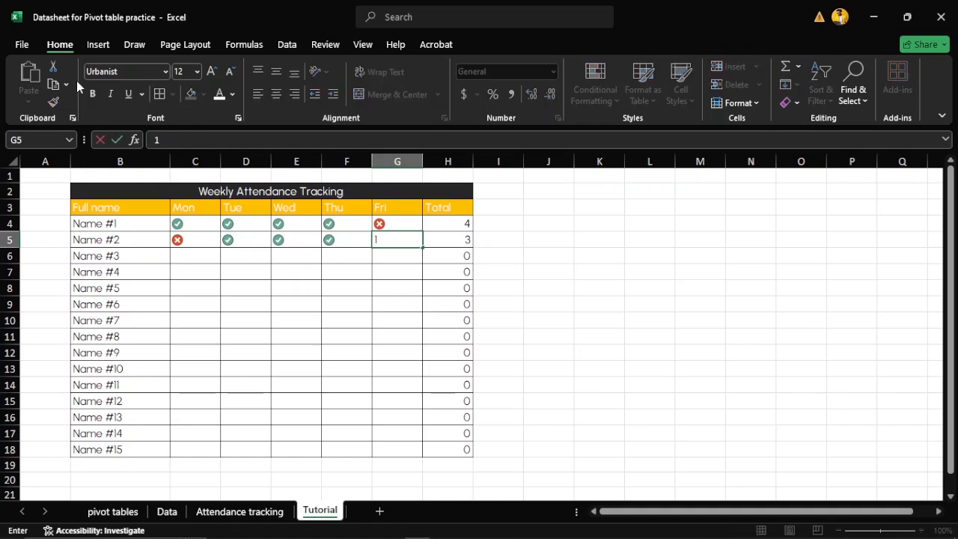
pyautogui.press('Return')
# Step: Enter 1 as the attendance value for every day from Mon through Fri in the Name #3 row
pyautogui.press('Left')
pyautogui.press('Left')
pyautogui.press('Left')
pyautogui.press('Left')
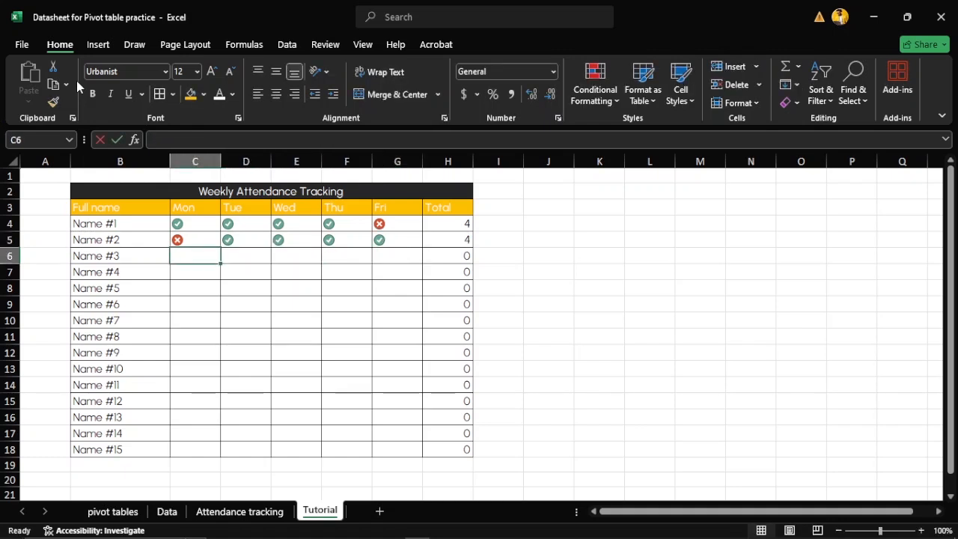
pyautogui.write('1')
pyautogui.press('Right')
pyautogui.write('1')
pyautogui.press('Right')
pyautogui.write('1')
pyautogui.press('Right')
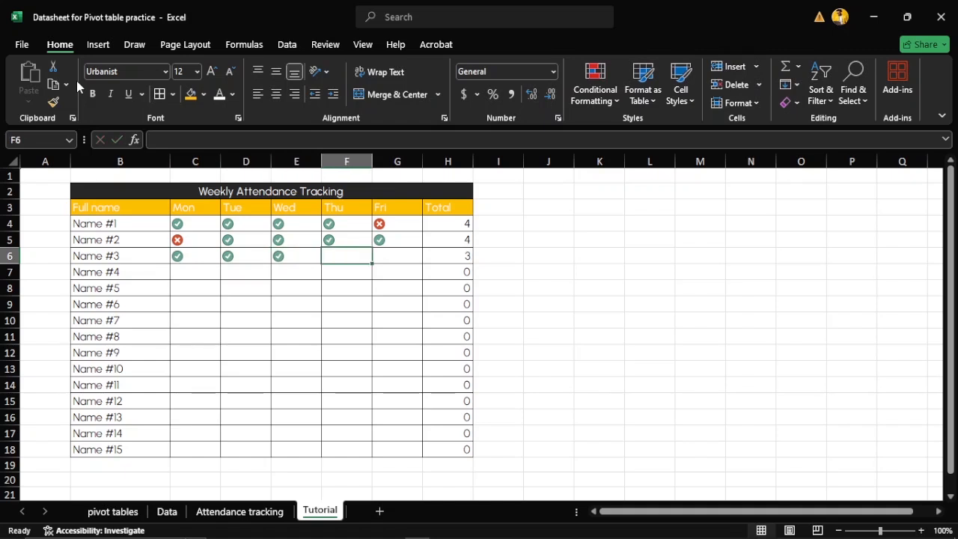
pyautogui.write('1')
pyautogui.press('Right')
pyautogui.write('1')
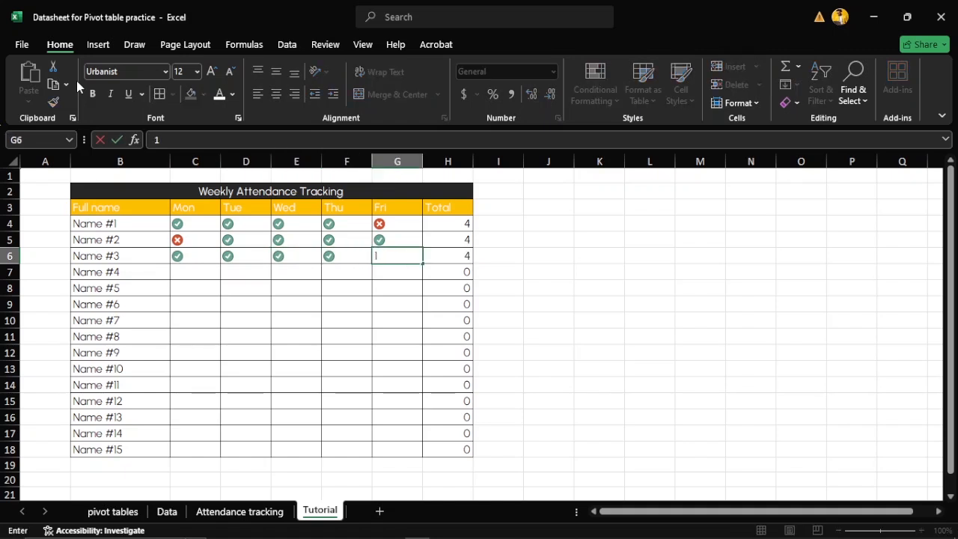
pyautogui.press('Return')
# Step: Fill the Name #4 row with 1 for Wed through Fri and 0 for Mon and Tue
pyautogui.press('Left')
pyautogui.press('Right')
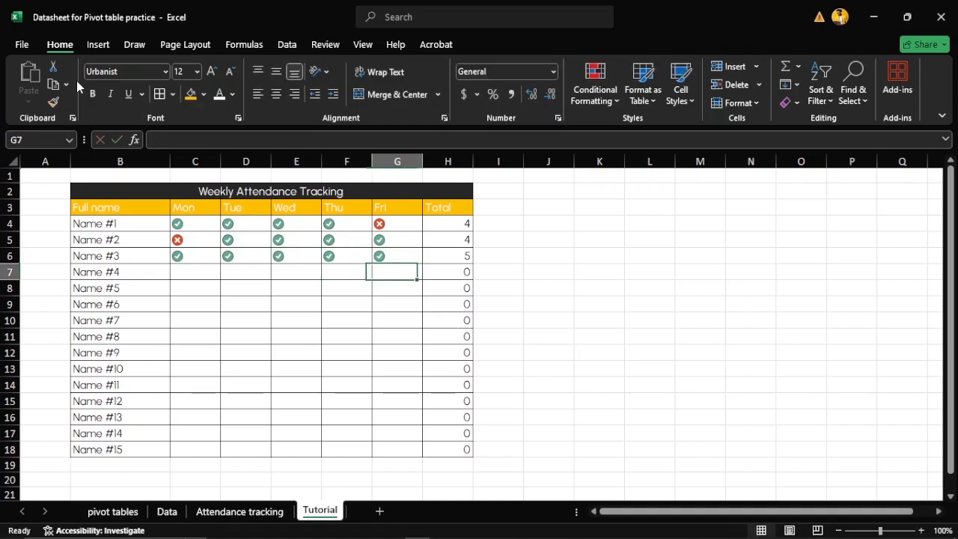
pyautogui.write('1')
pyautogui.press('Left')
pyautogui.write('1')
pyautogui.press('Left')
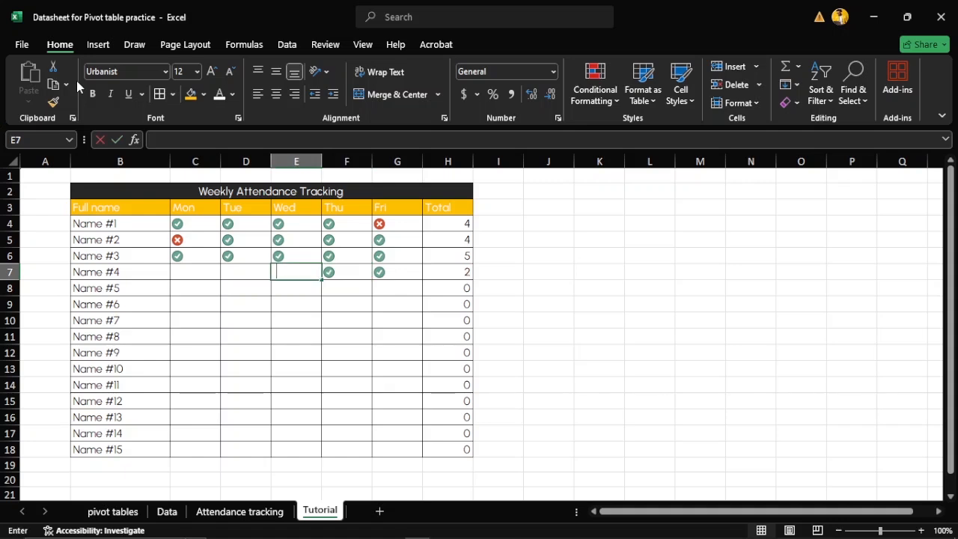
pyautogui.write('1')
pyautogui.press('Left')
pyautogui.write('0')
pyautogui.press('Left')
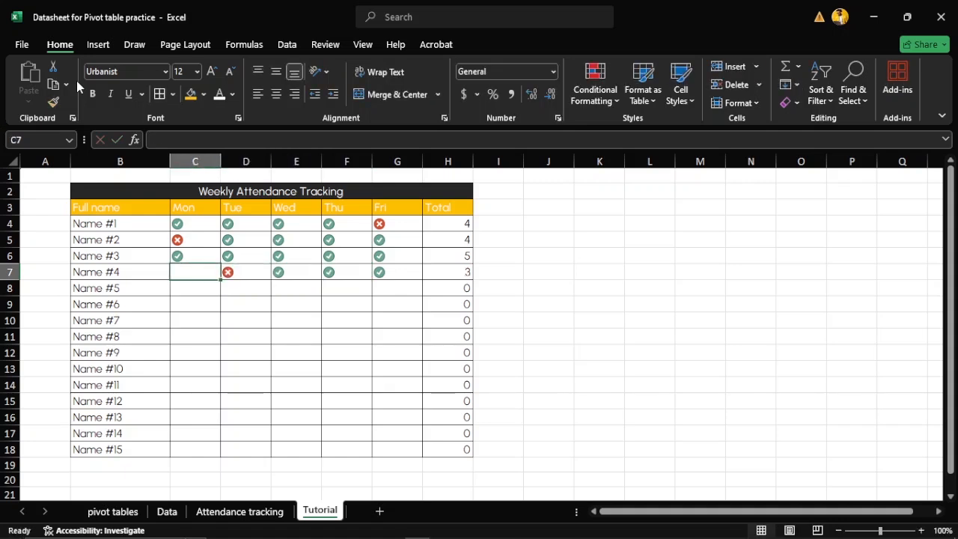
pyautogui.write('0')
pyautogui.press('Return')
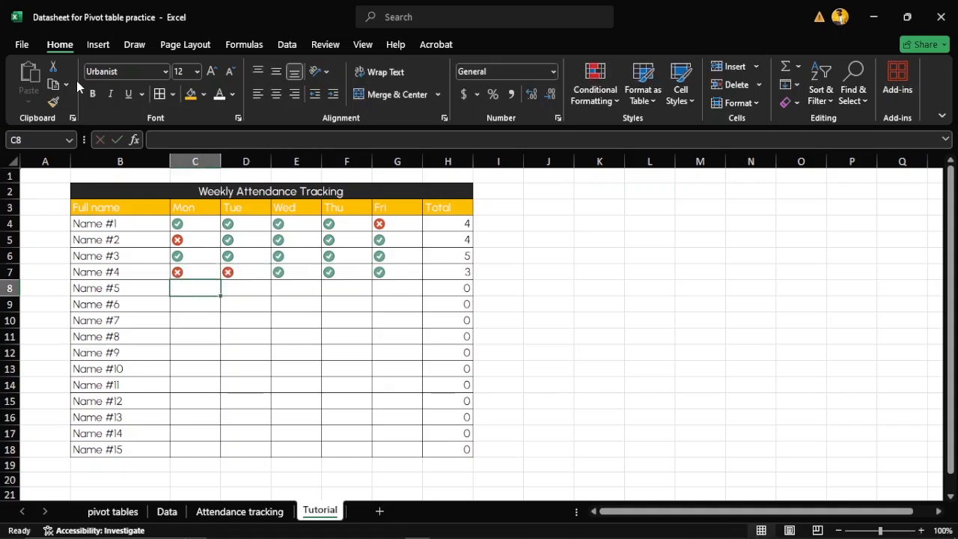
pyautogui.click(619, 284)
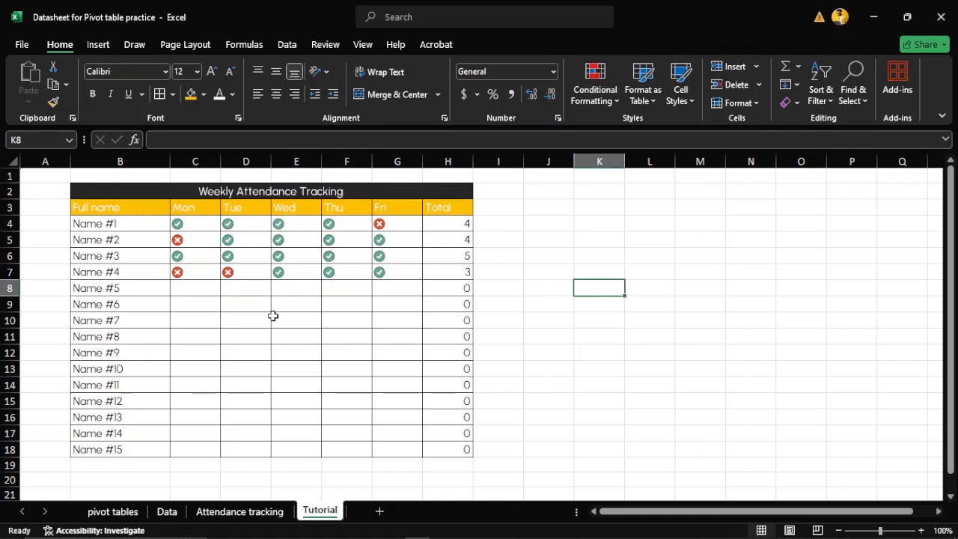
# Step: Fill the Name #5 row with 1 for Mon, 0 for Tue, and 1 for Wed through Fri
pyautogui.click(200, 293)
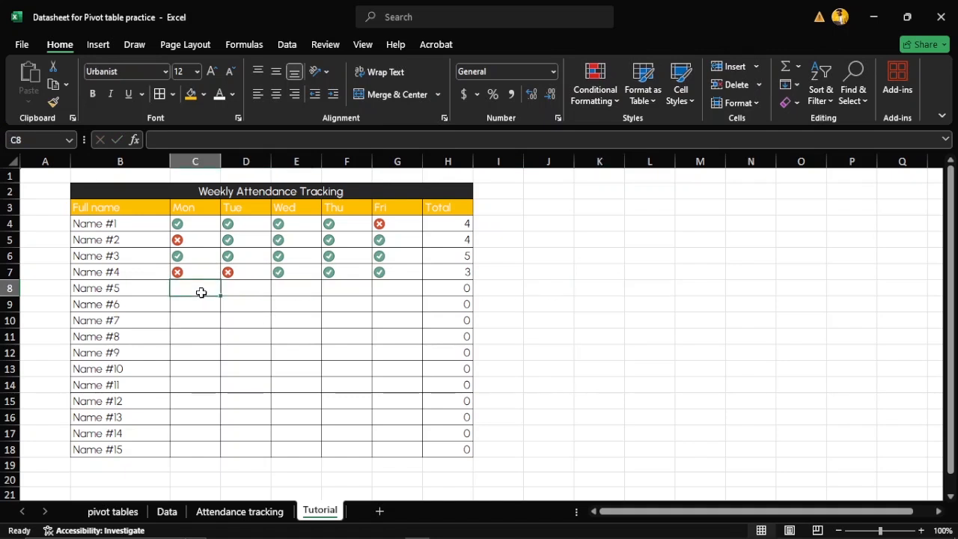
pyautogui.write('1')
pyautogui.press('Return')
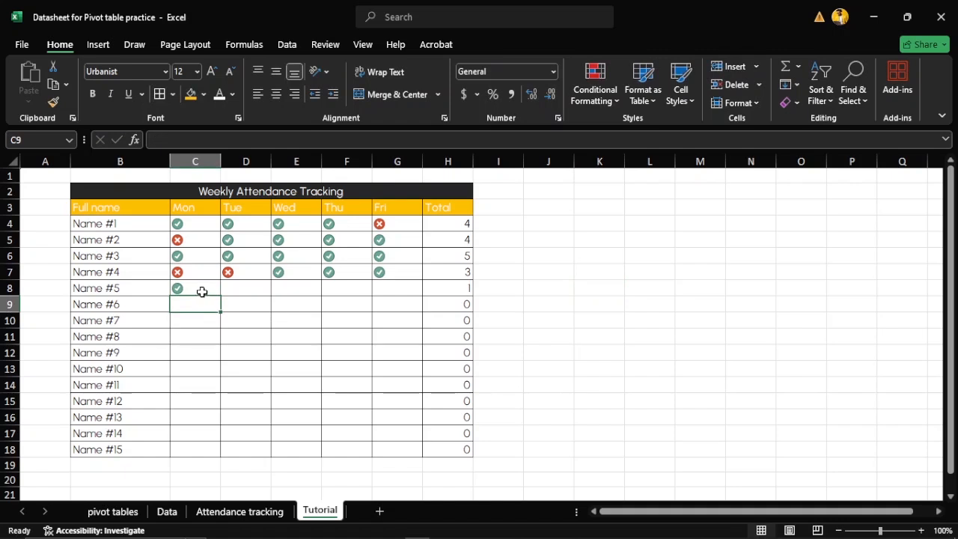
pyautogui.click(236, 290)
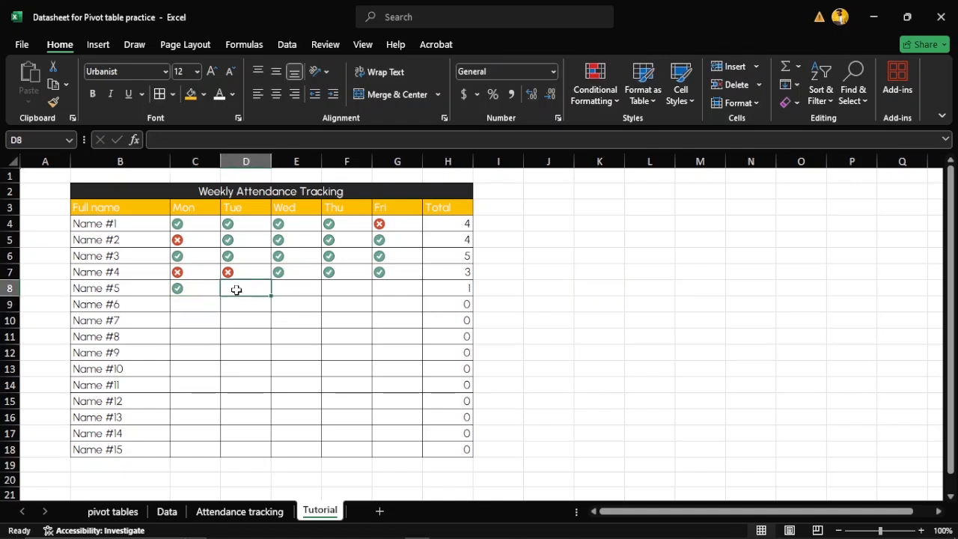
pyautogui.write('0')
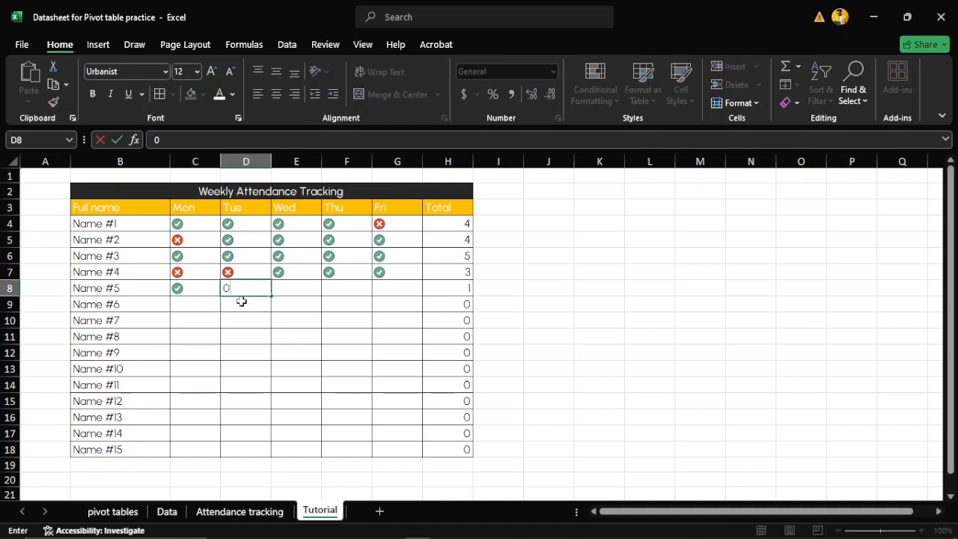
pyautogui.press('Return')
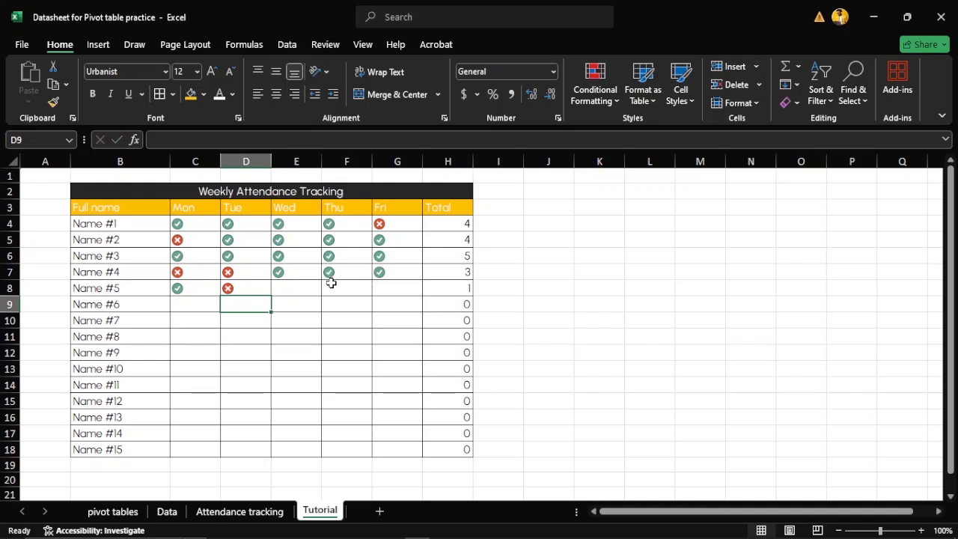
pyautogui.click(304, 289)
pyautogui.write('1')
pyautogui.press('Tab')
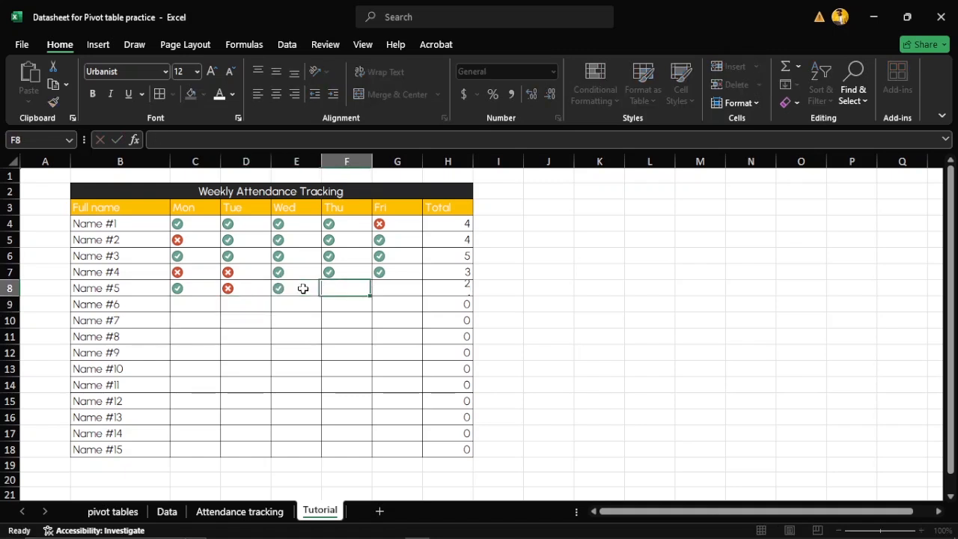
pyautogui.write('1')
pyautogui.press('Tab')
pyautogui.write('1')
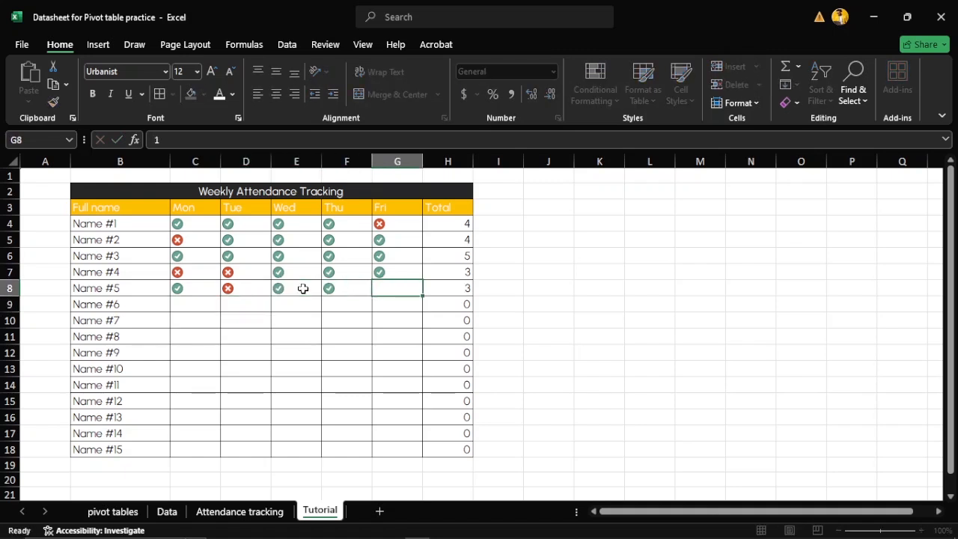
pyautogui.press('Tab')
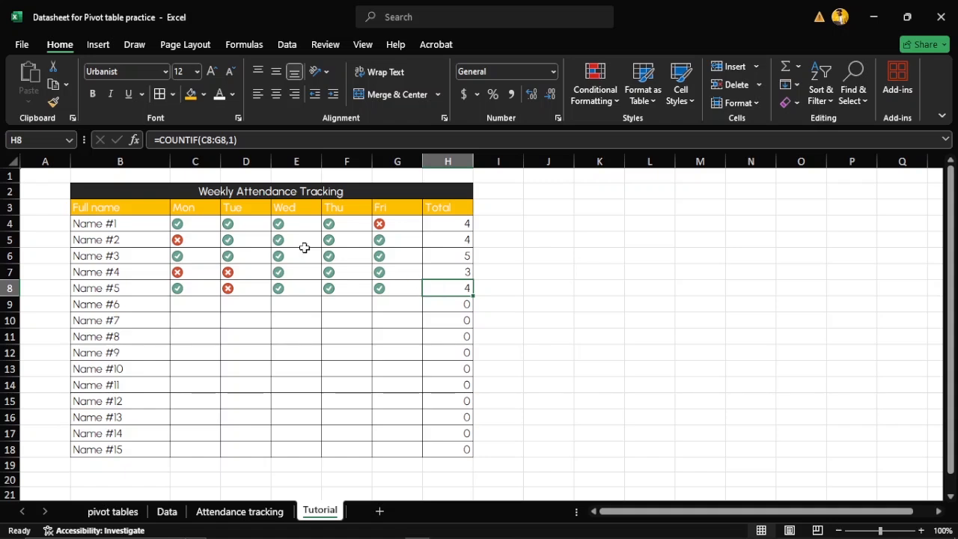
# Step: Center the attendance cells C4:G18 both horizontally and vertically, and deselect the range
pyautogui.click(183, 224)
pyautogui.moveTo(303, 244); pyautogui.dragTo(398, 449)
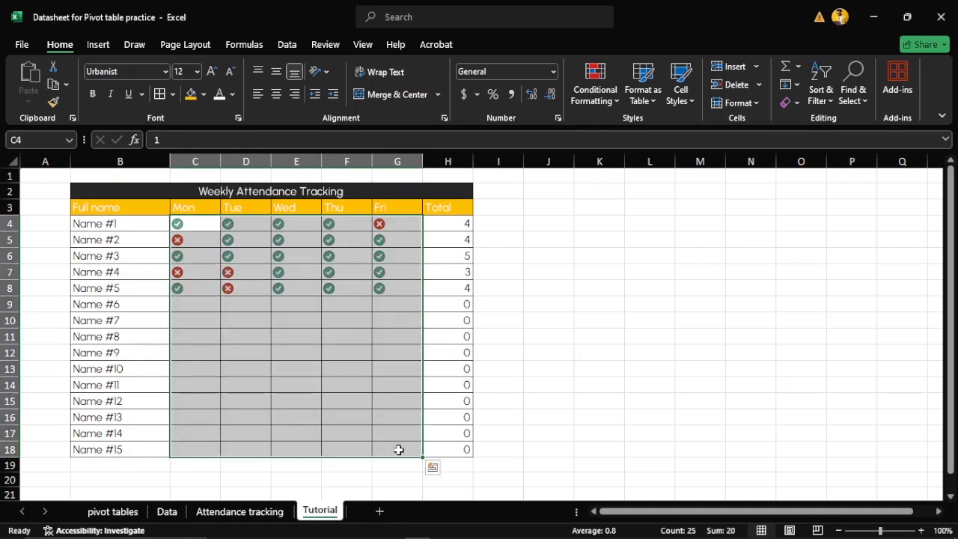
pyautogui.click(275, 95)
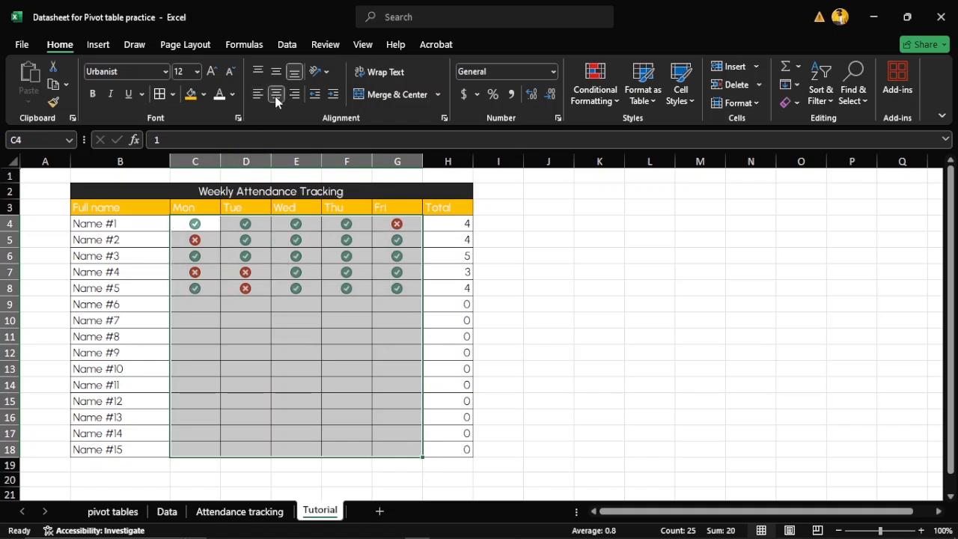
pyautogui.click(277, 71)
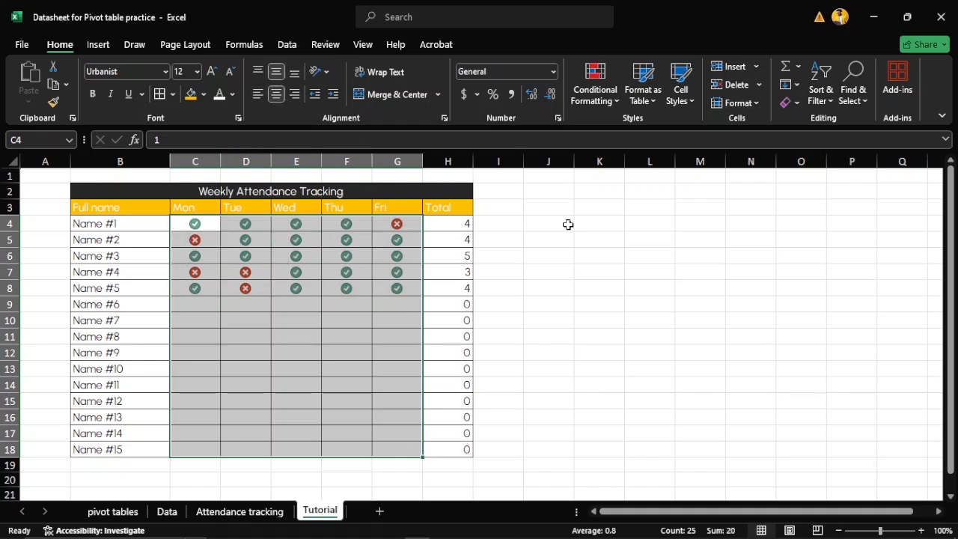
pyautogui.click(594, 269)
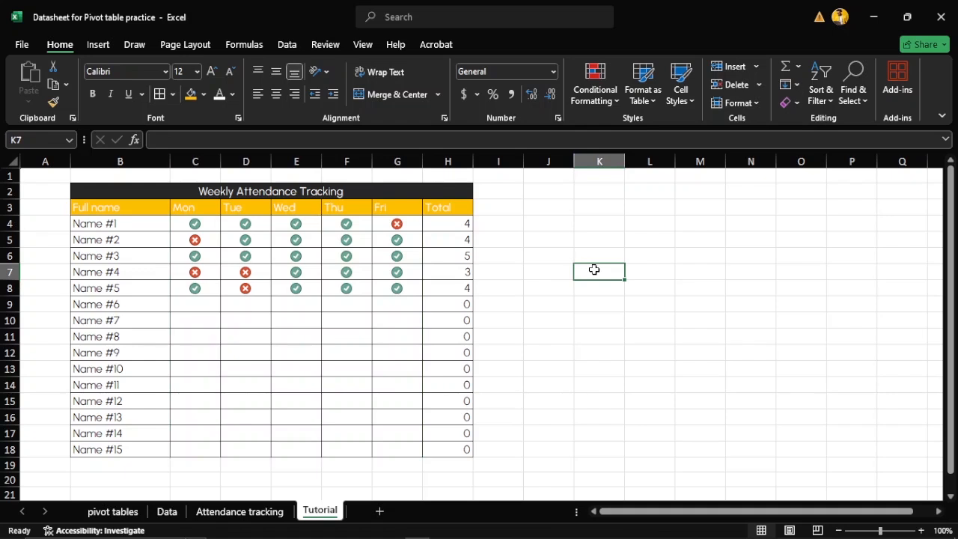